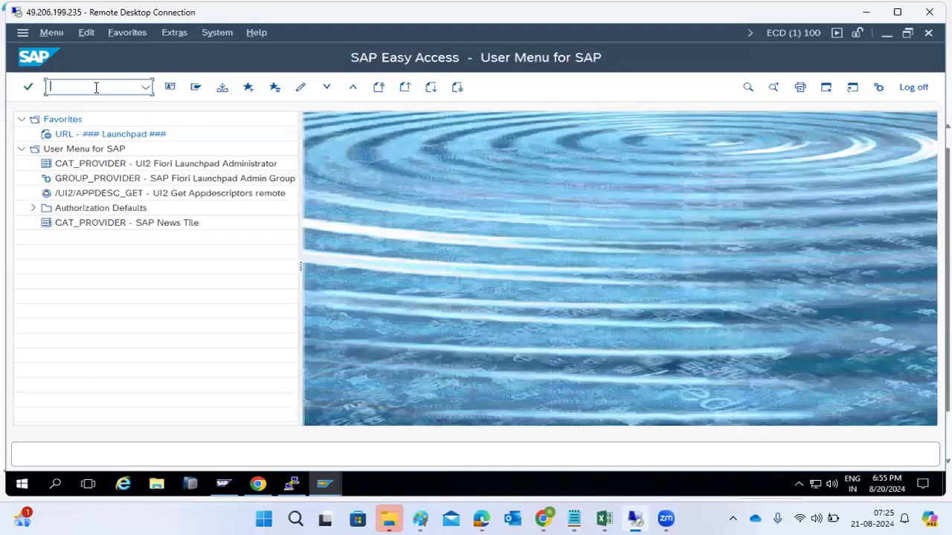
Open transaction STRUSTSSO2 and display the System PSE with its server entry and own certificate subject.
type("strustsso2")
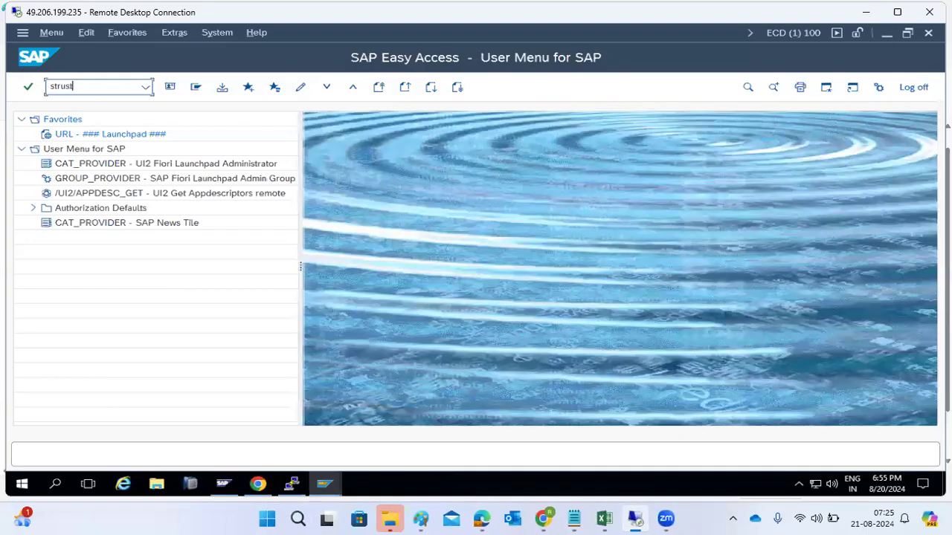
key("Return")
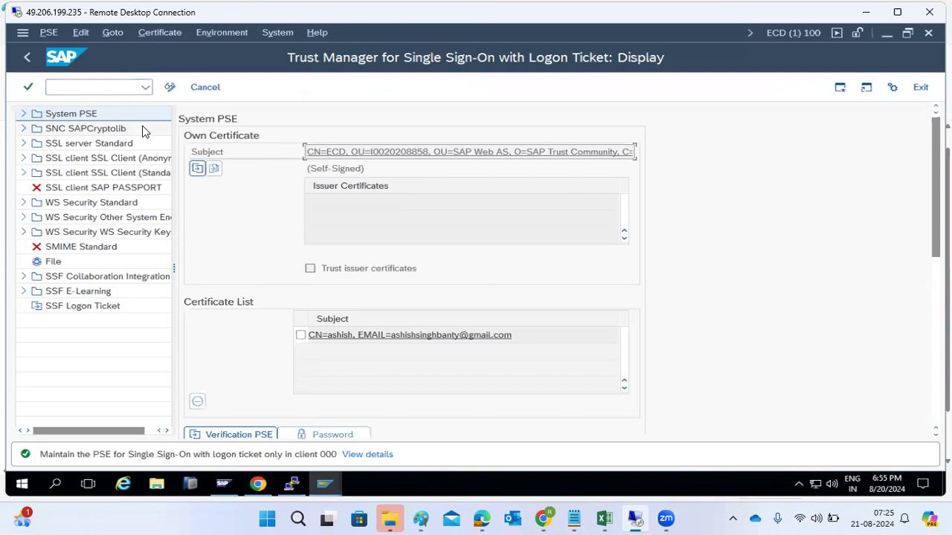
left_click(65, 115)
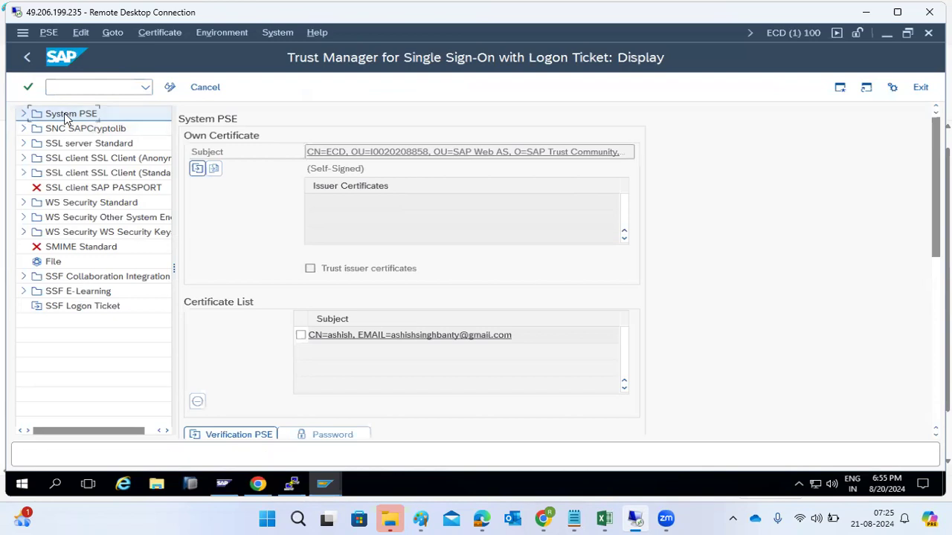
left_click(25, 113)
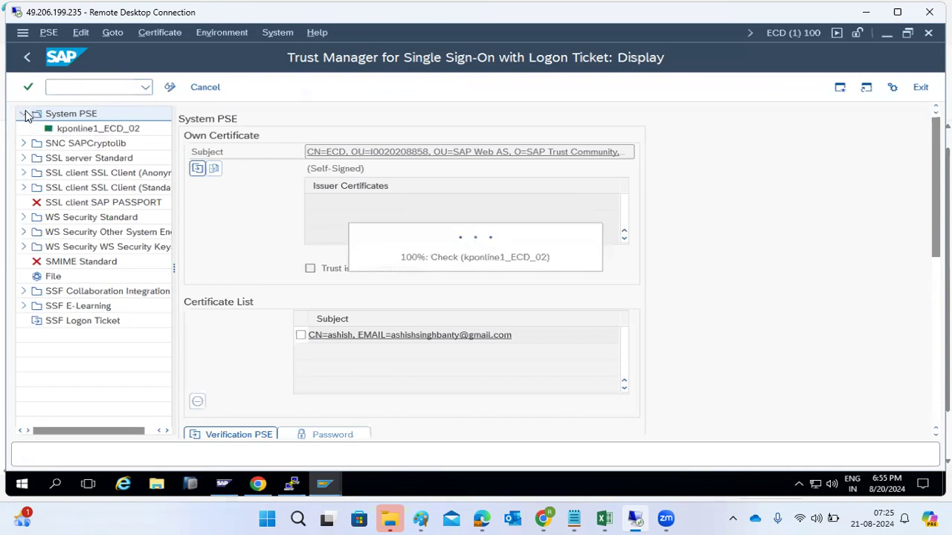
left_click(56, 128)
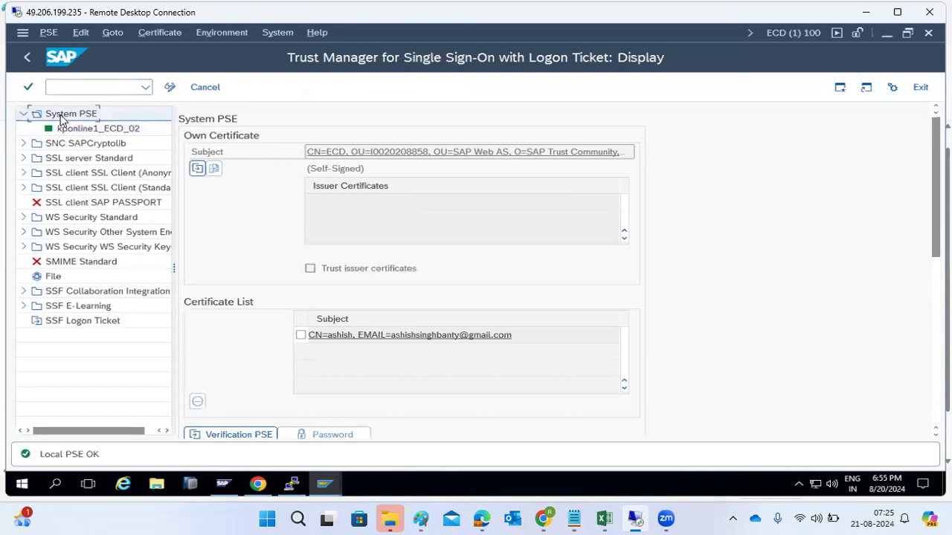
left_click(325, 151)
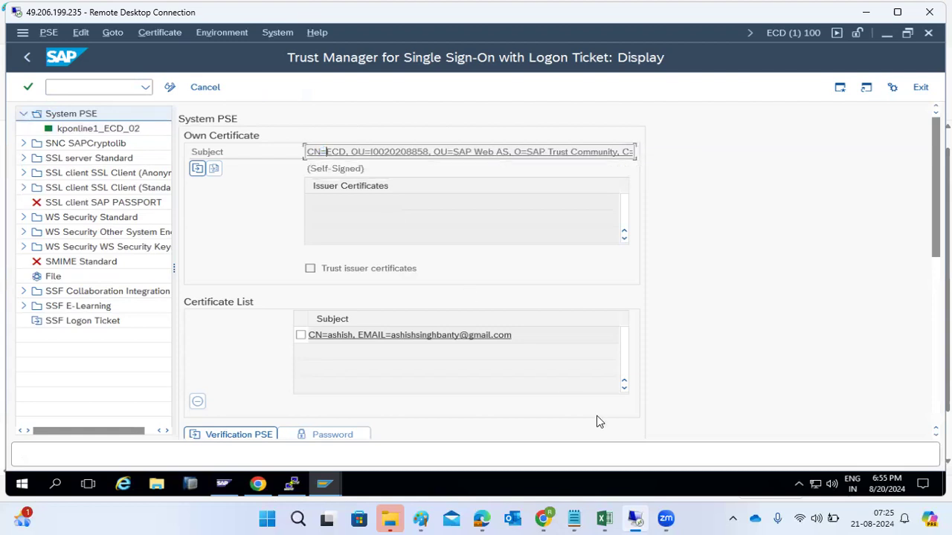
Switch to Paint and undo the existing IDP and SP-SAP drawing to clear the canvas.
left_click(419, 518)
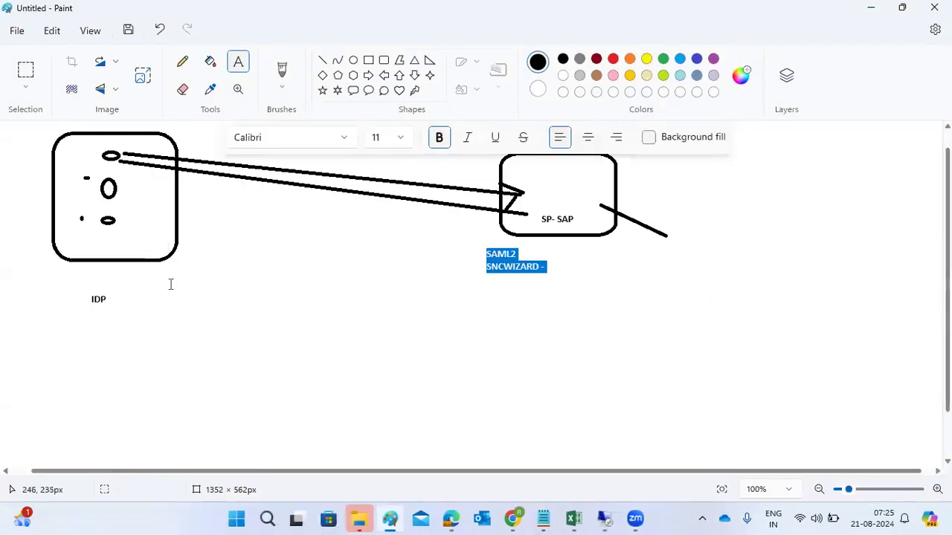
left_click(170, 284)
key("ctrl+z")
key("ctrl+z")
key("ctrl+z")
key("ctrl+z")
key("ctrl+z")
key("ctrl+z")
key("ctrl+z")
key("ctrl+z")
key("ctrl+z")
key("ctrl+z")
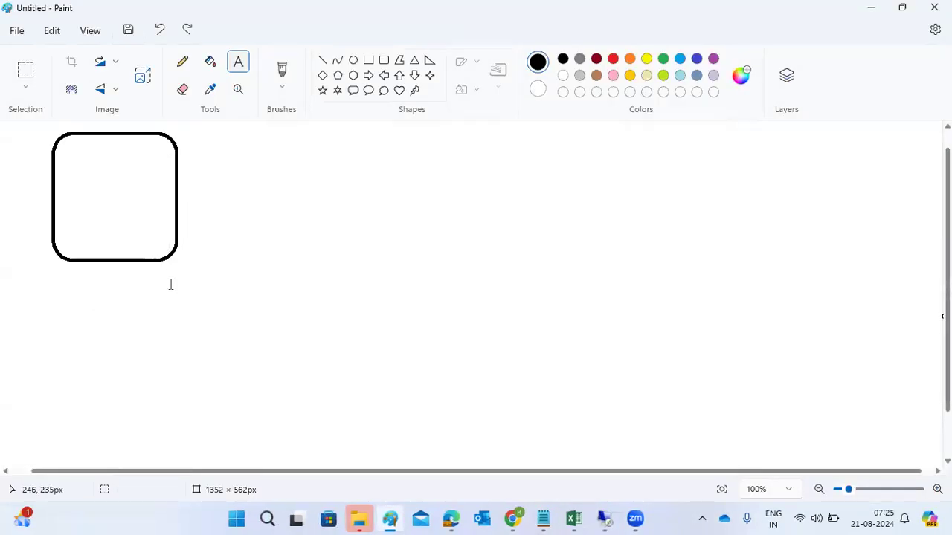
Draw a small square and, to its right, a rectangle of about 133 × 109 px, and connect them with two parallel lines.
left_click(368, 60)
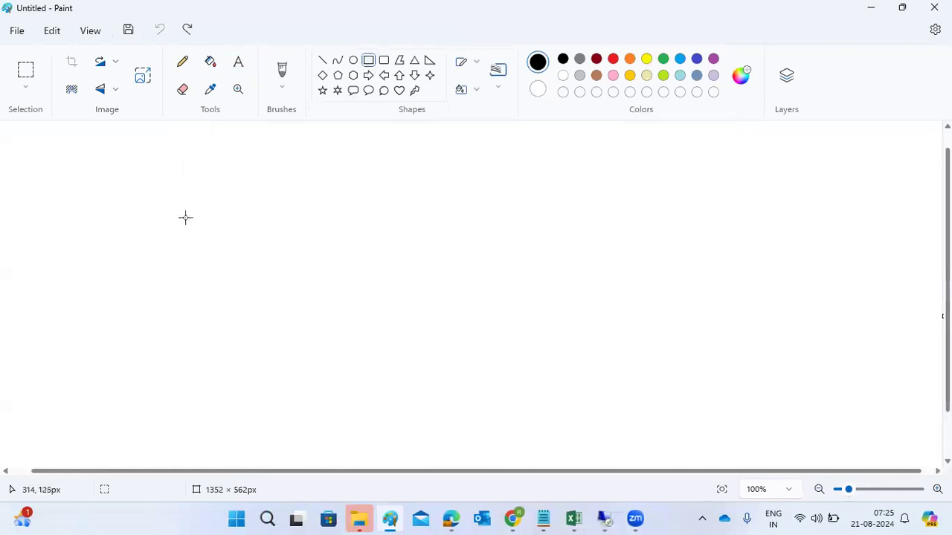
left_click_drag(77, 161, 136, 225)
left_click_drag(461, 198, 557, 276)
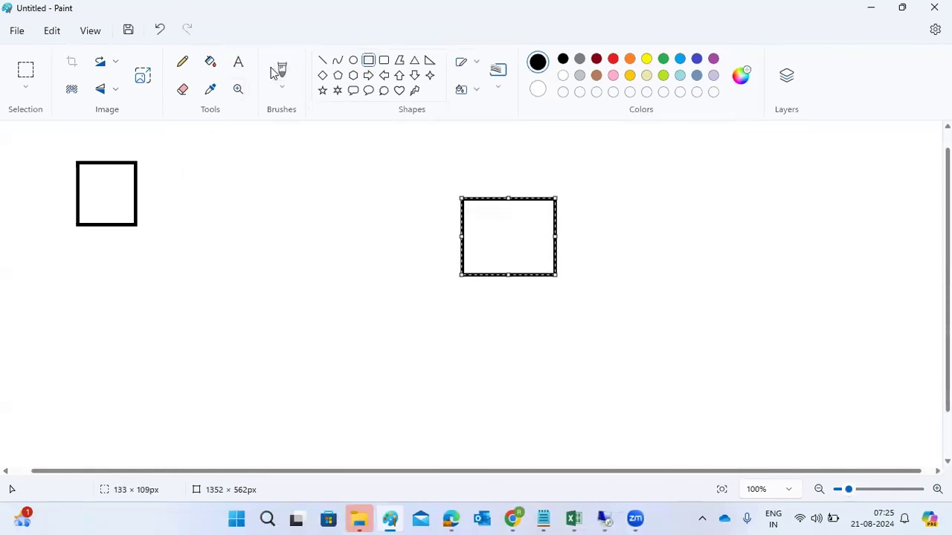
left_click(322, 60)
left_click_drag(111, 179, 97, 194)
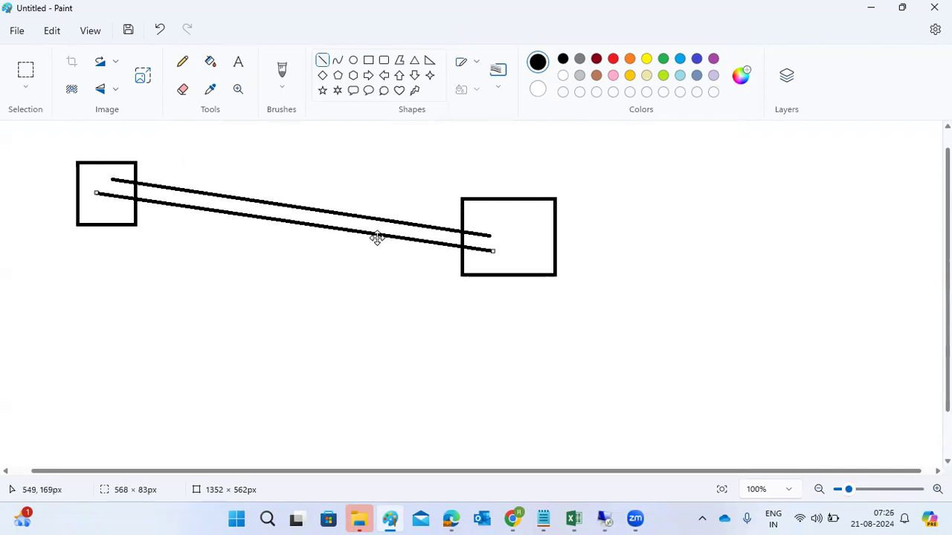
Switch back to the SAP remote session, load the System PSE's own certificate details and turn on change mode.
mouse_move(605, 516)
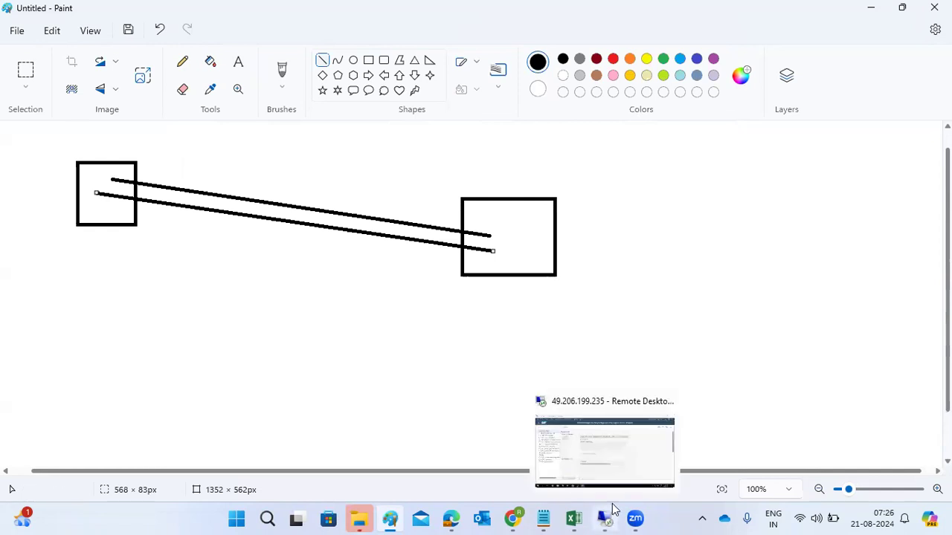
left_click(613, 471)
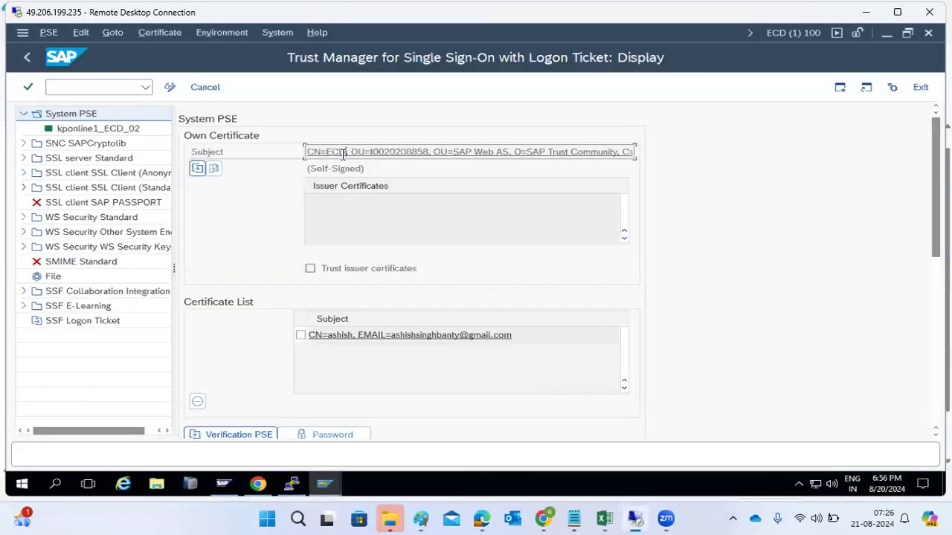
scroll(532, 320, "down", 5)
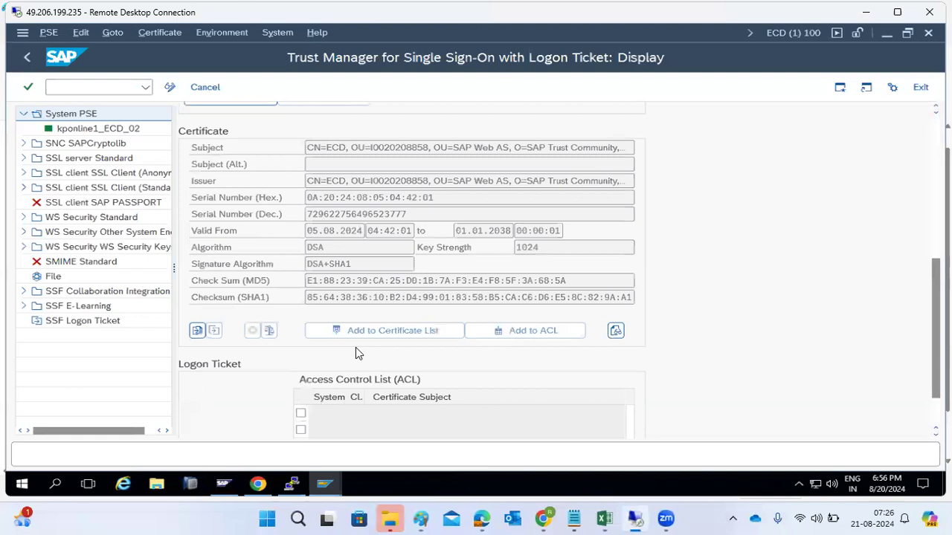
left_click(169, 89)
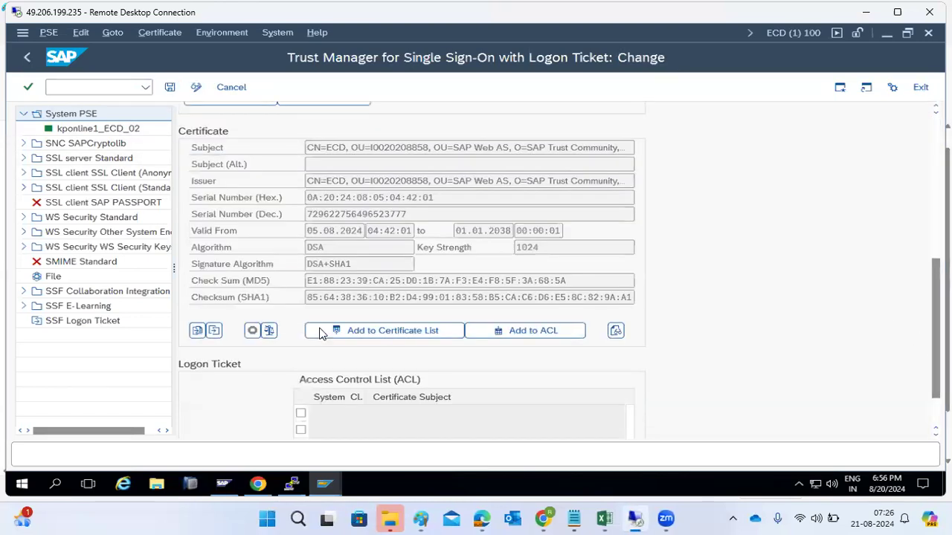
Try to export the System PSE certificate in Base64 format, browse for its file path, and cancel the export.
left_click(213, 333)
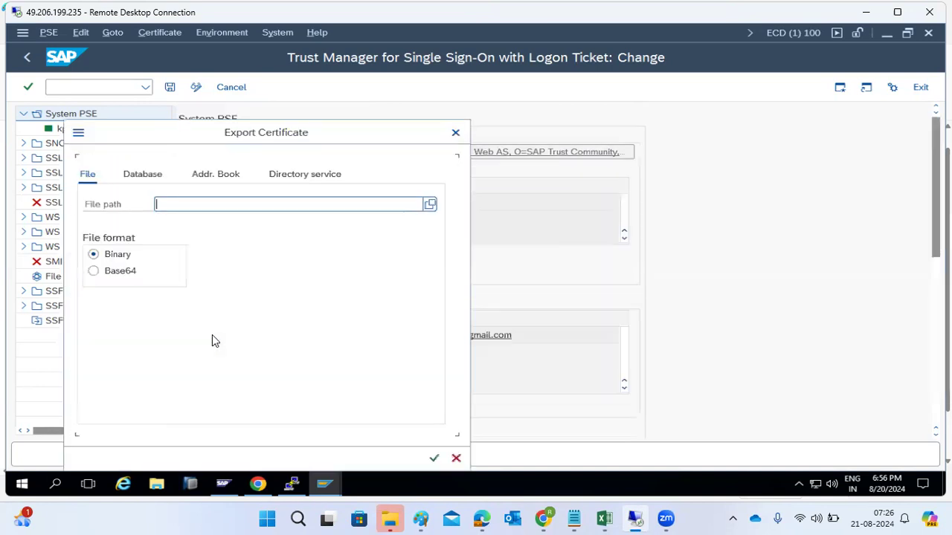
left_click(121, 273)
left_click(203, 207)
left_click(430, 205)
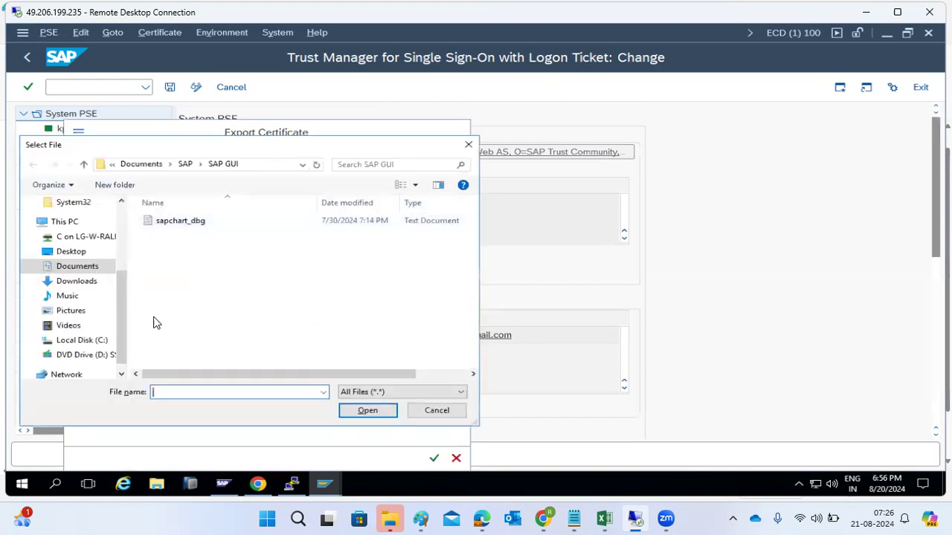
left_click(445, 411)
left_click(456, 457)
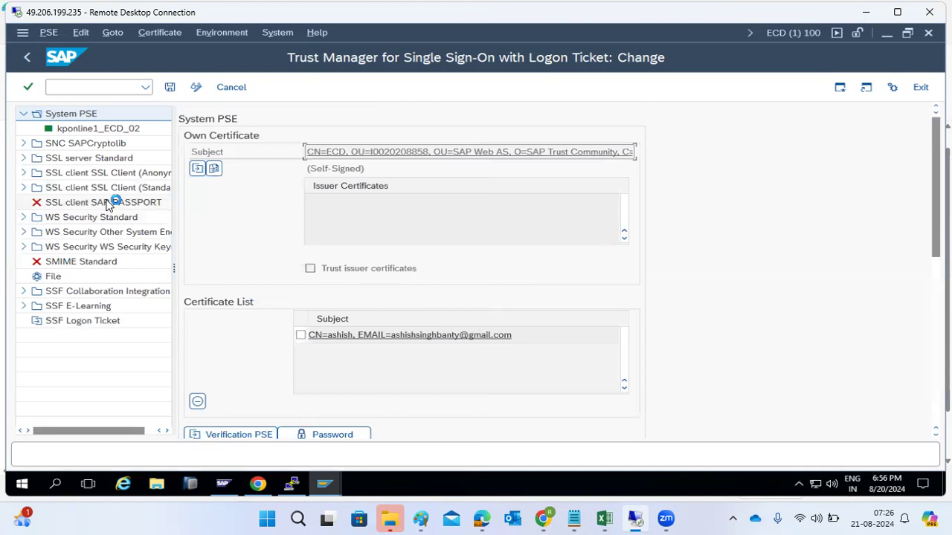
Start replacing the System PSE, examine its distinguished name in editable form, and cancel the replacement.
double_click(82, 130)
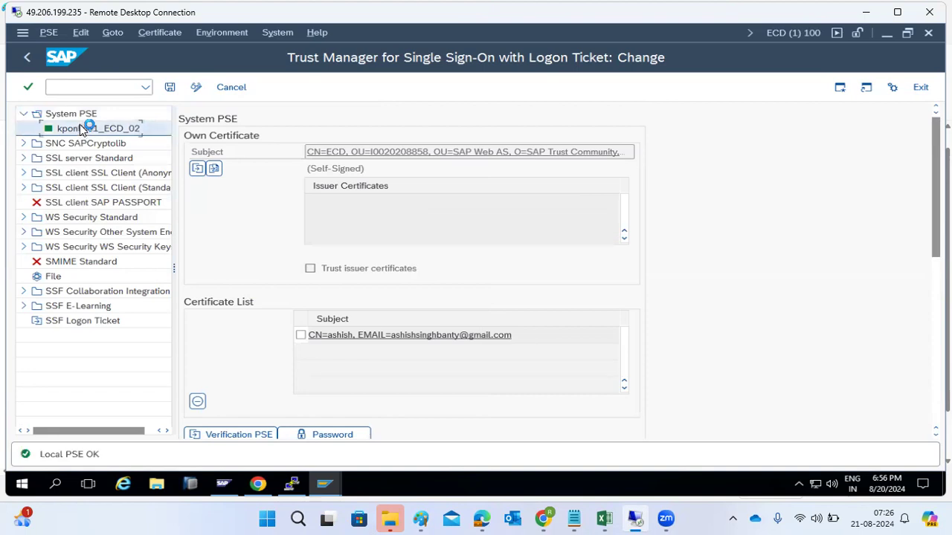
right_click(82, 116)
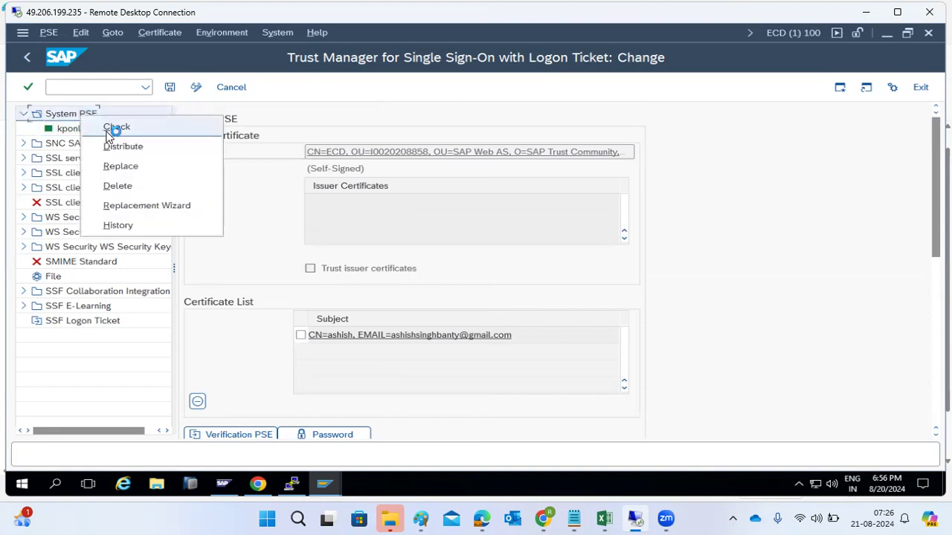
left_click(121, 167)
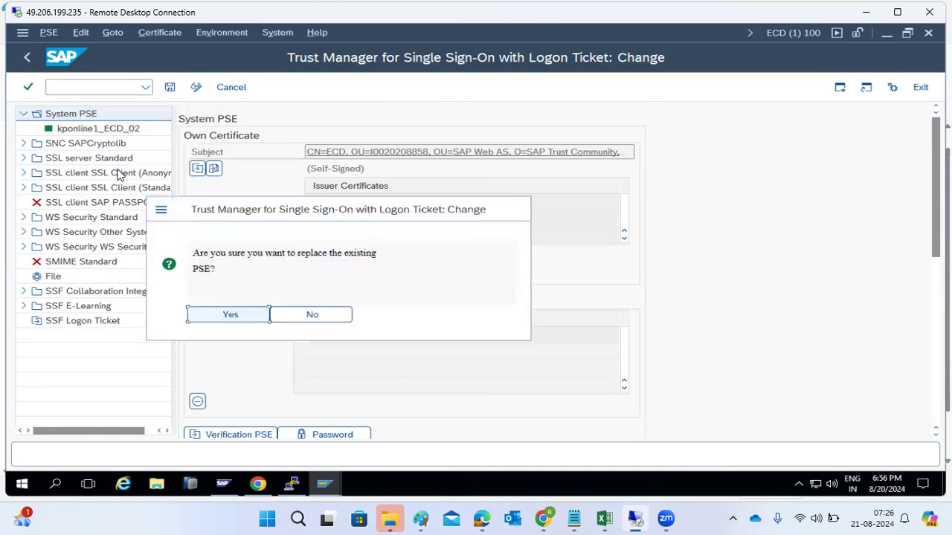
left_click(225, 317)
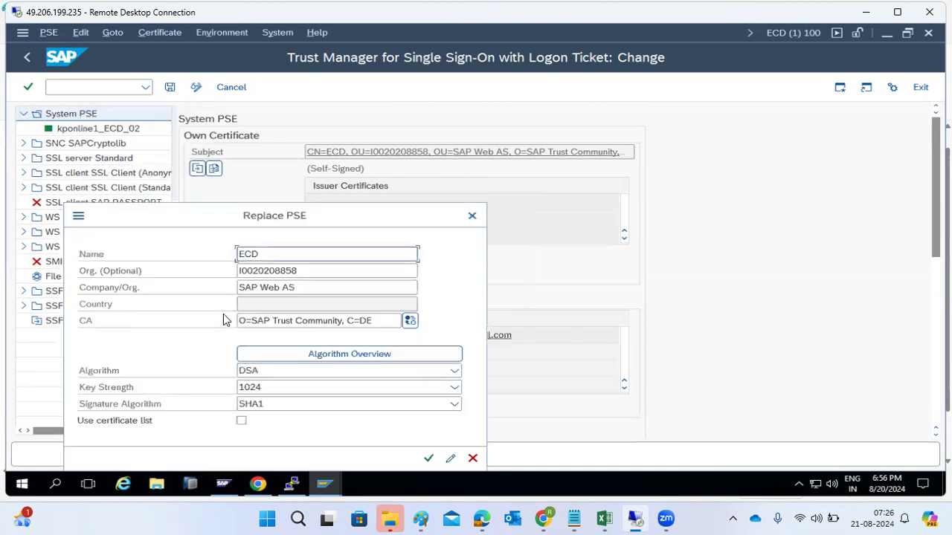
left_click(451, 458)
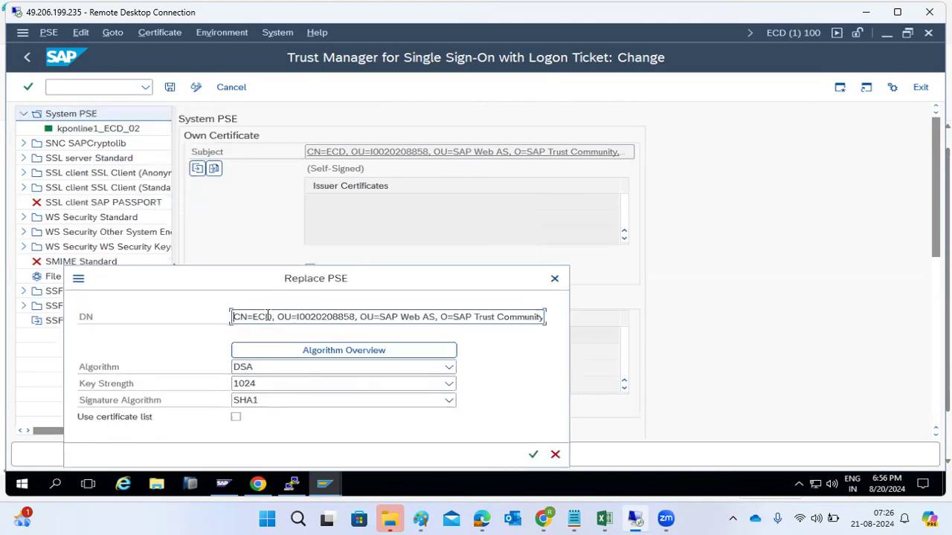
left_click_drag(253, 317, 300, 321)
left_click_drag(474, 317, 573, 321)
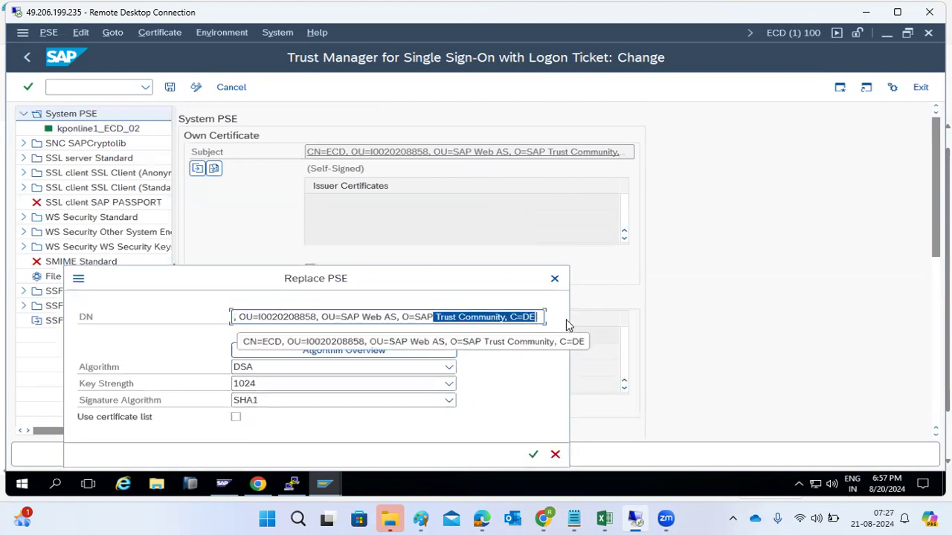
left_click(535, 319)
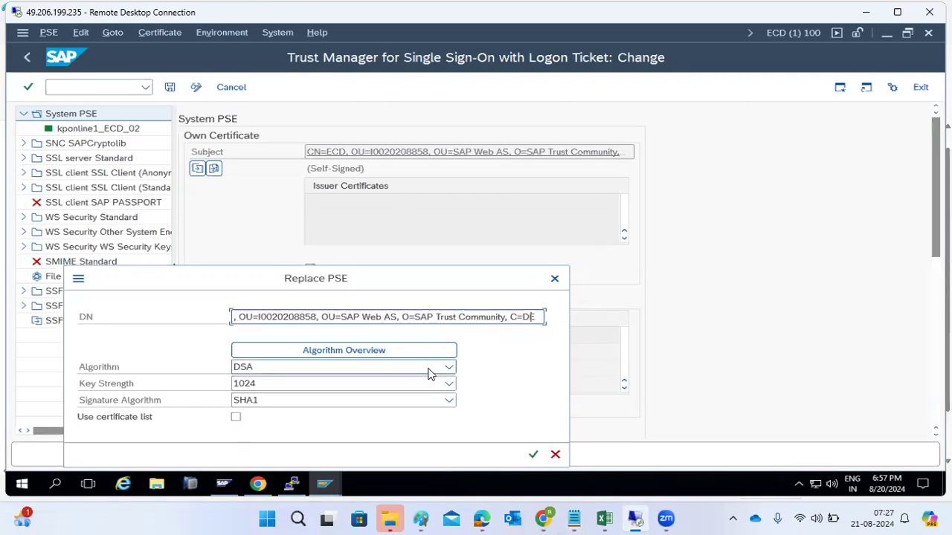
left_click(552, 457)
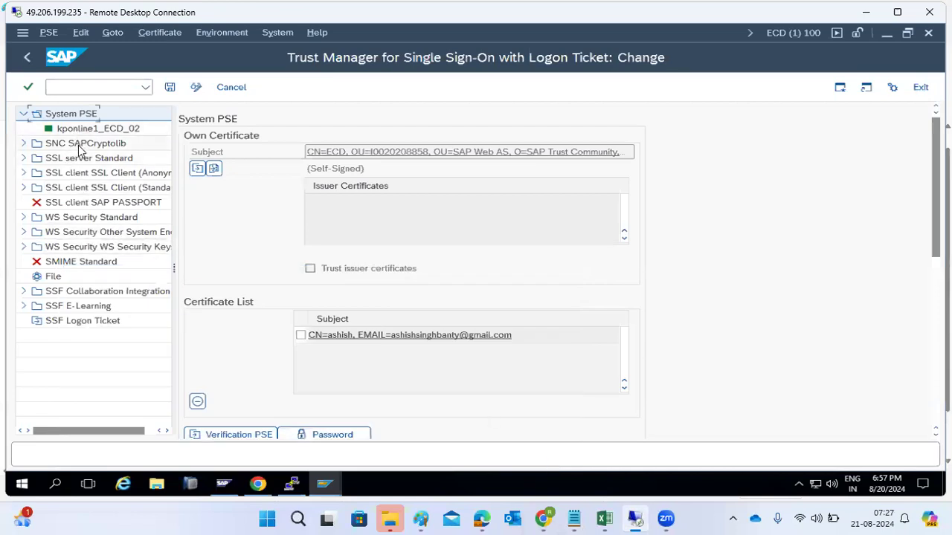
Load the SNC SAPCryptolib PSE, check the server entry beneath it, and collapse the node.
left_click(81, 145)
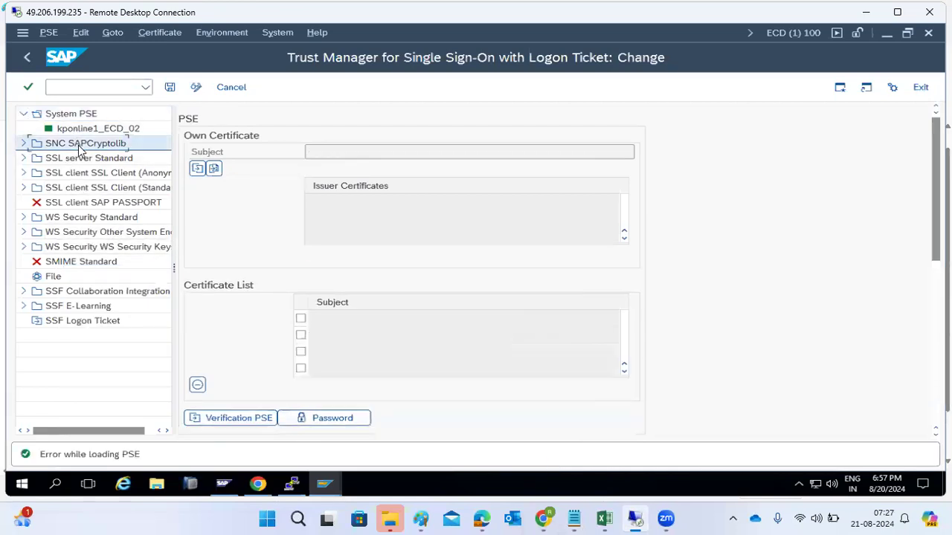
left_click(25, 147)
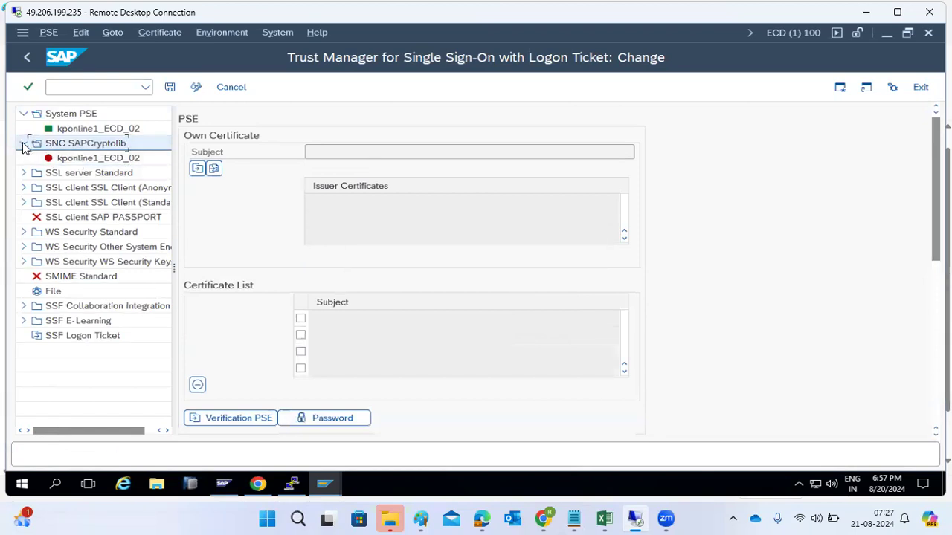
left_click(24, 147)
Check the system-wide server entry under SSL server Standard and delete the existing SSL server Standard PSE.
left_click(24, 159)
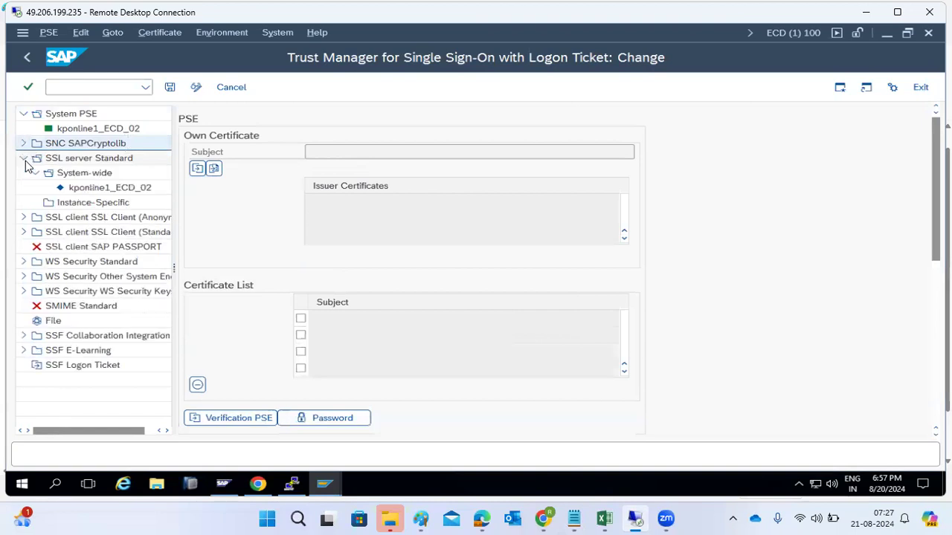
left_click(81, 162)
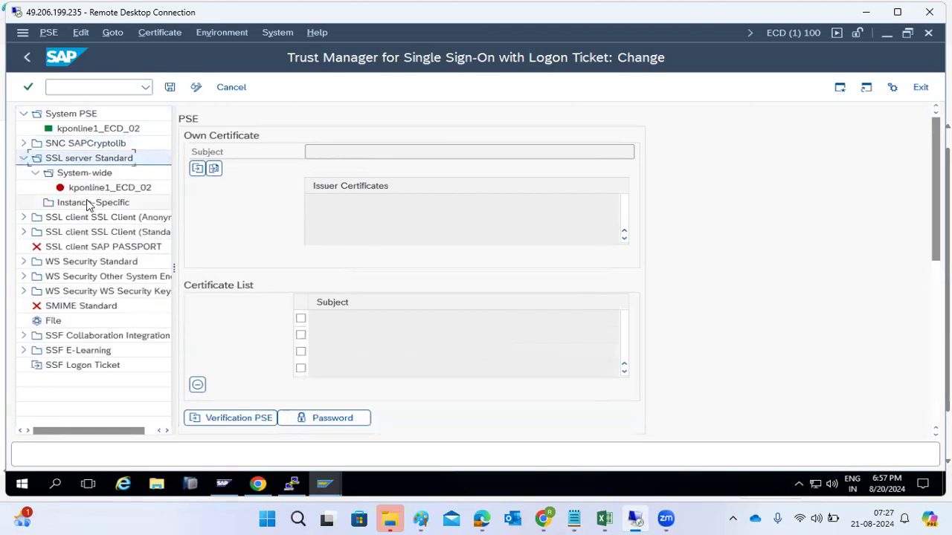
left_click(84, 191)
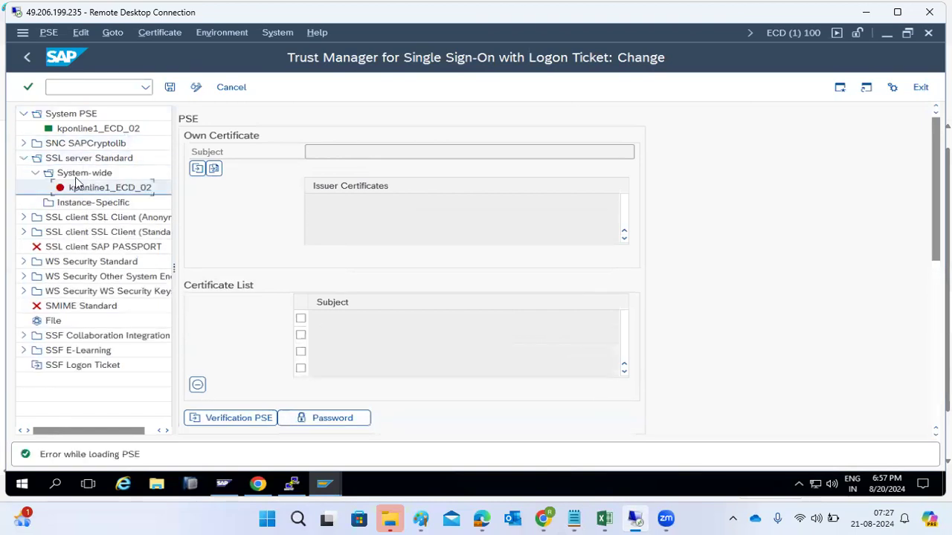
left_click(73, 157)
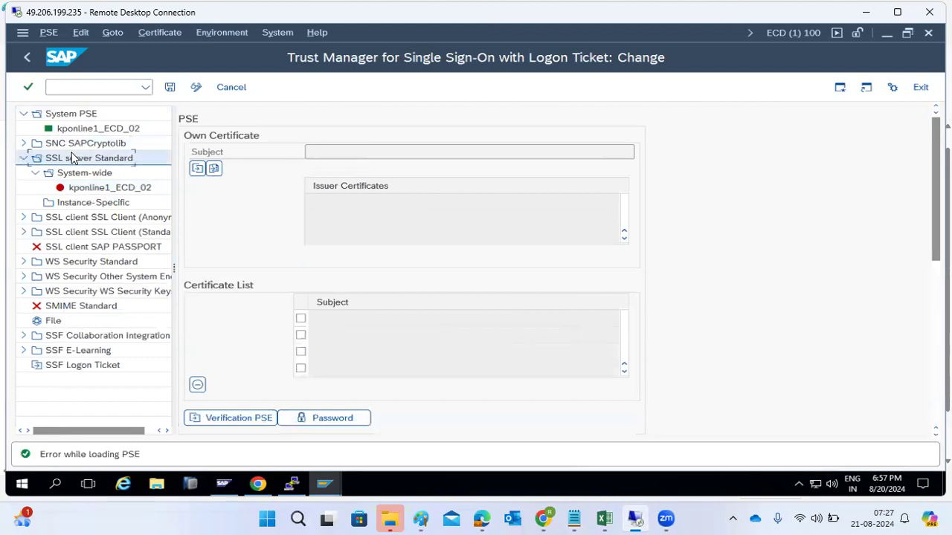
right_click(73, 159)
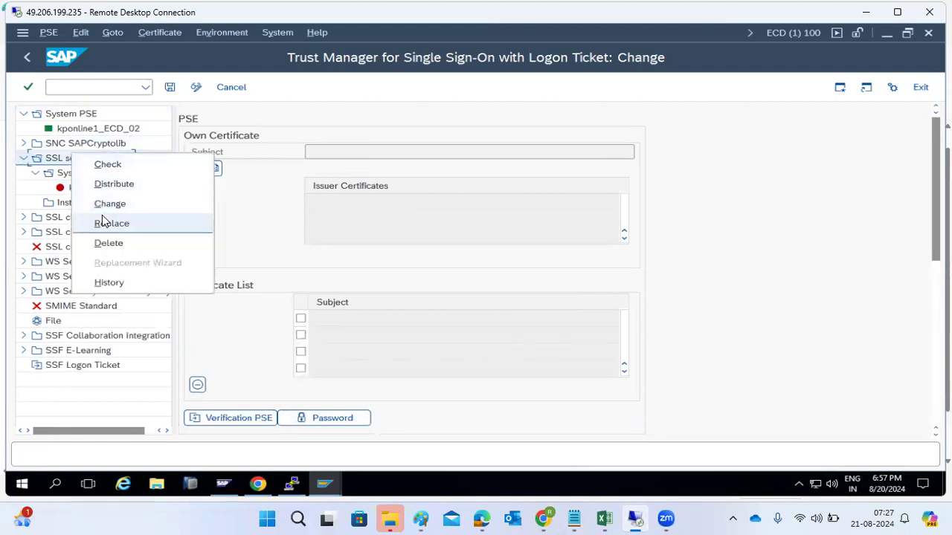
left_click(105, 242)
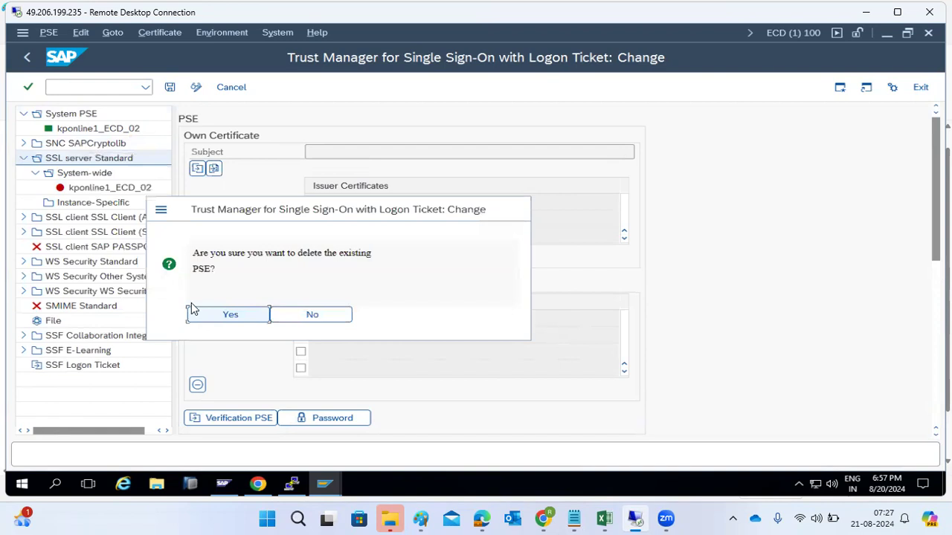
left_click(206, 317)
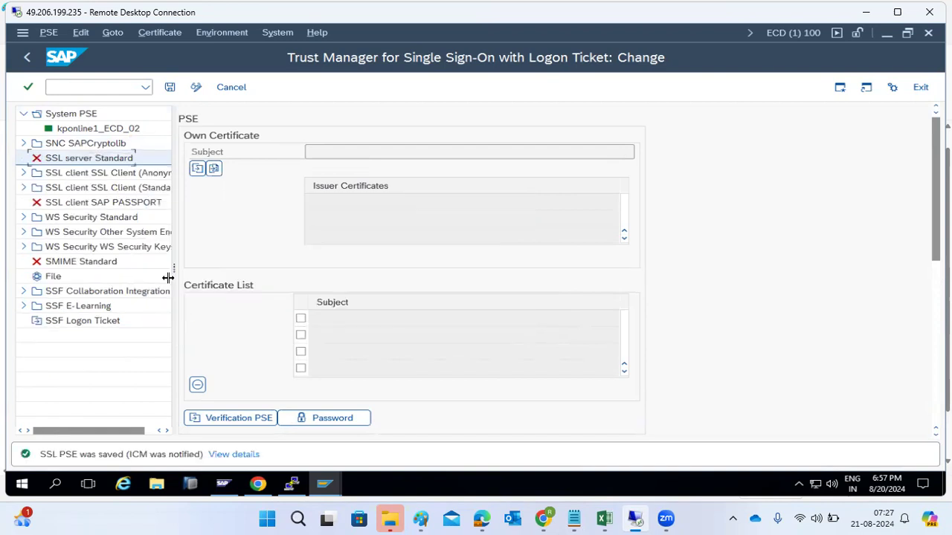
Create the SSL server Standard PSE for *.mydomain.com with RSA, 2048-bit key strength and SHA256, accepting the proposed instance-specific entry.
right_click(72, 161)
left_click(96, 169)
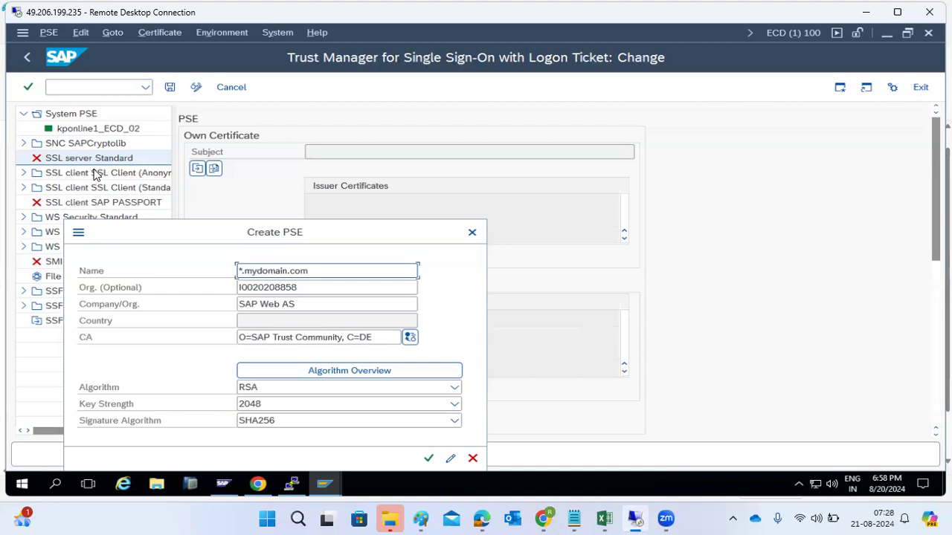
left_click(450, 458)
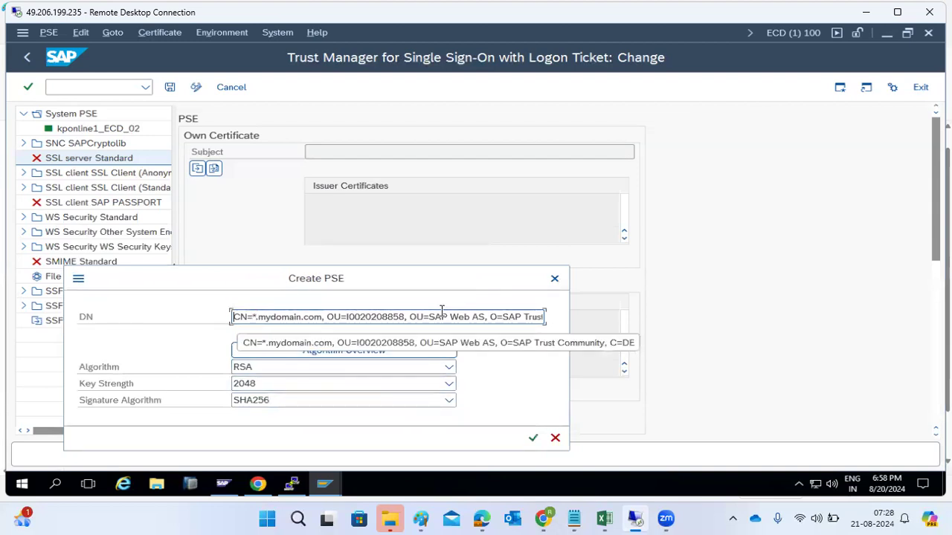
left_click(533, 439)
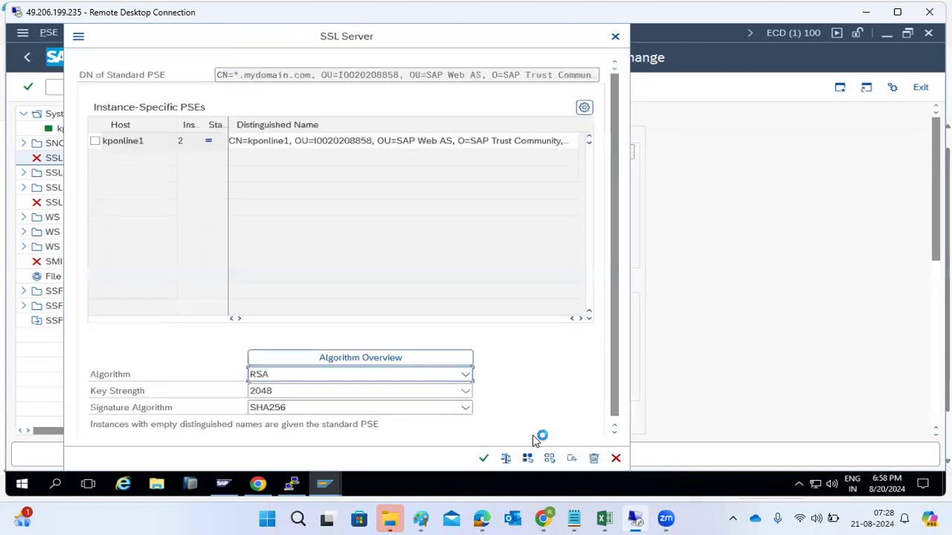
left_click(484, 458)
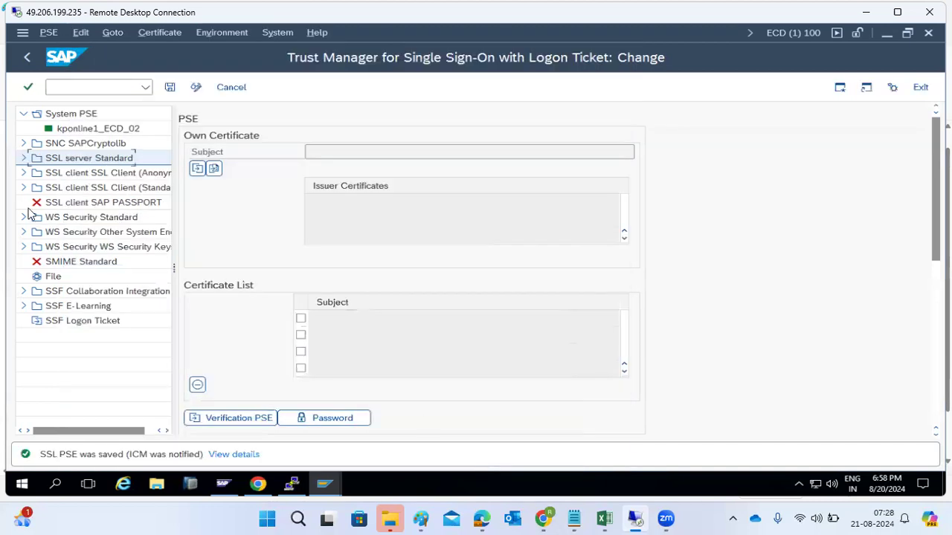
Expand the SSL server Standard node, load its PSE, and check the signing status below the certificate subject.
left_click(25, 158)
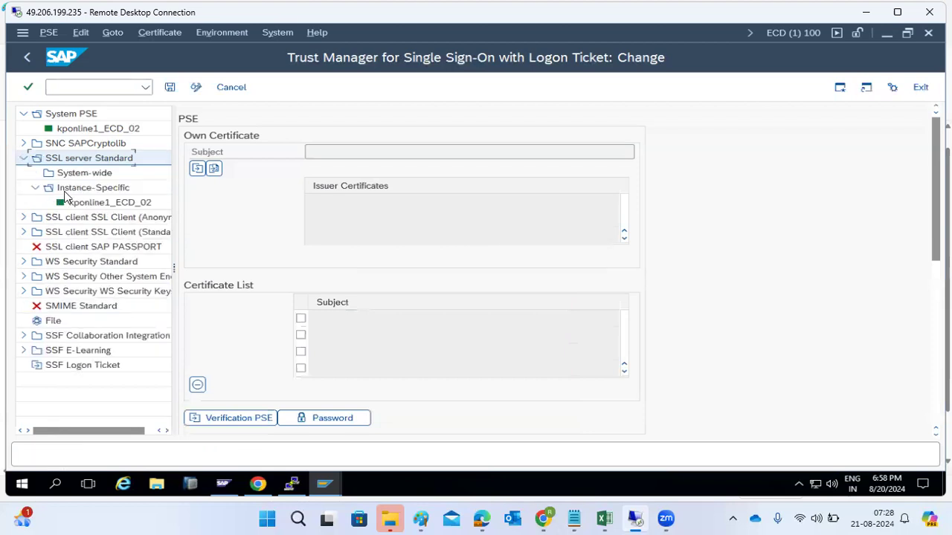
left_click(82, 159)
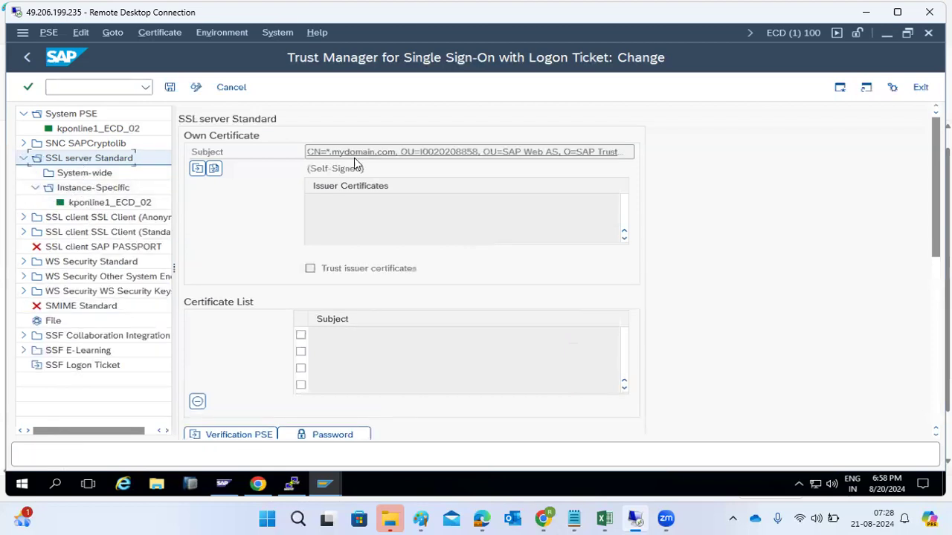
left_click_drag(307, 168, 365, 181)
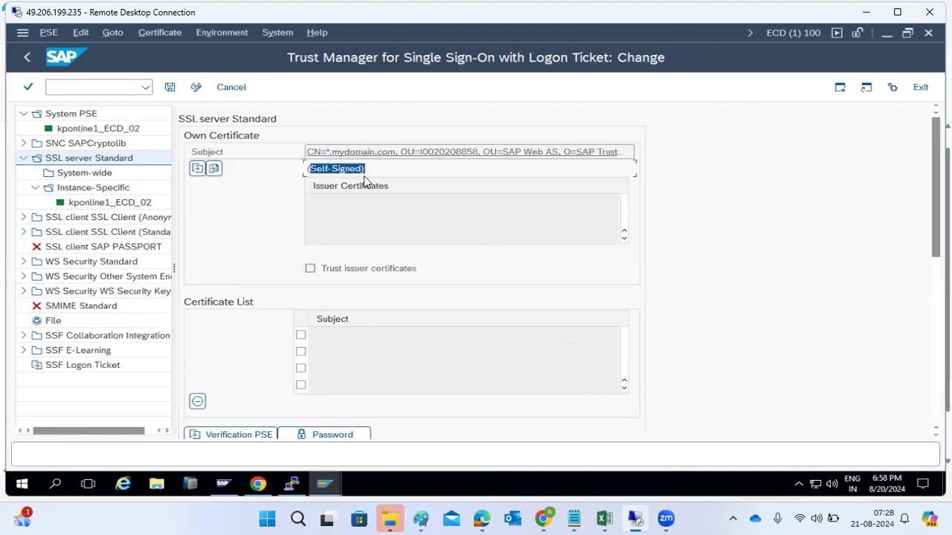
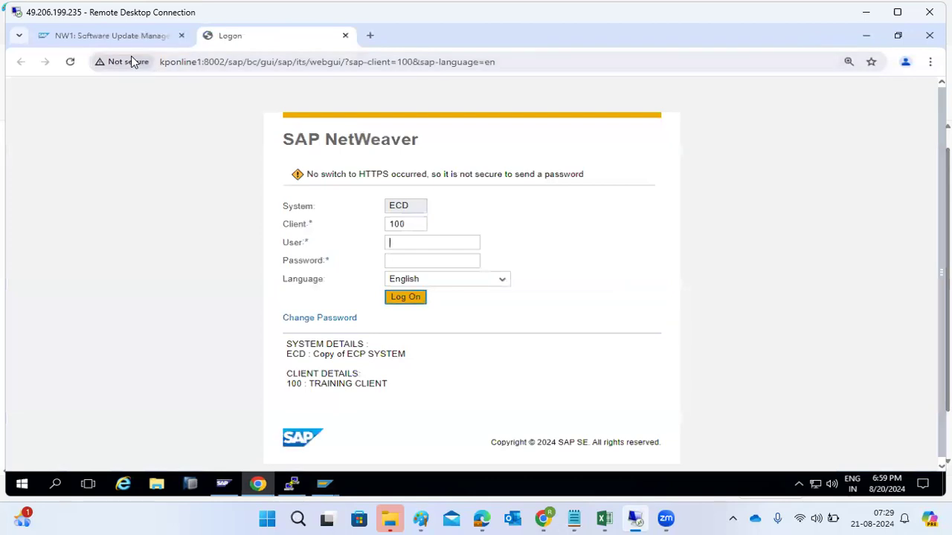
Check the connection security information for the ECD web GUI logon page in Chrome, and close it.
left_click(113, 66)
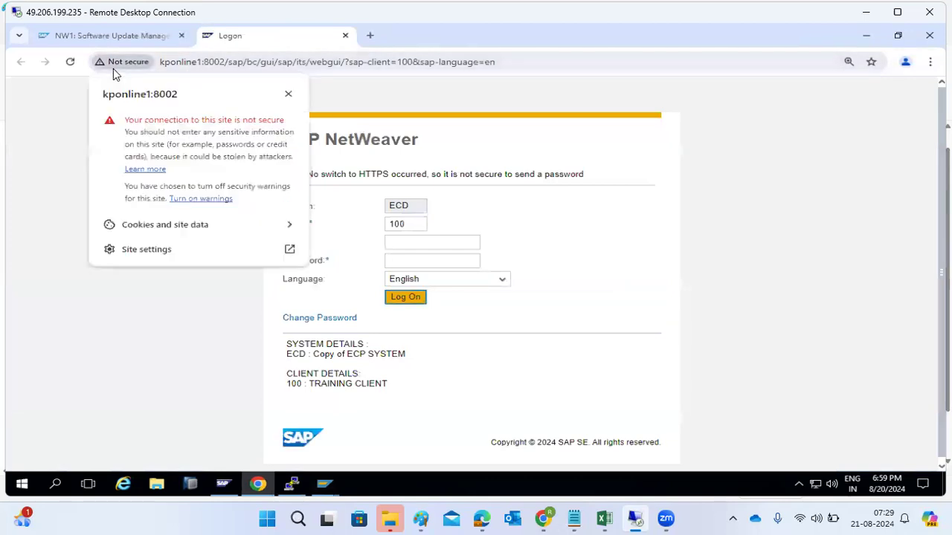
left_click(120, 66)
left_click(24, 177)
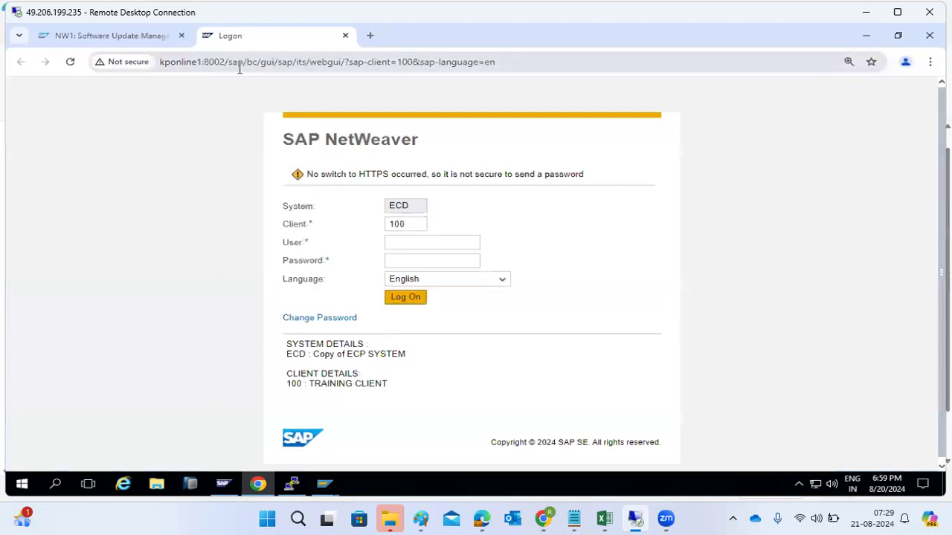
double_click(240, 66)
left_click(214, 56)
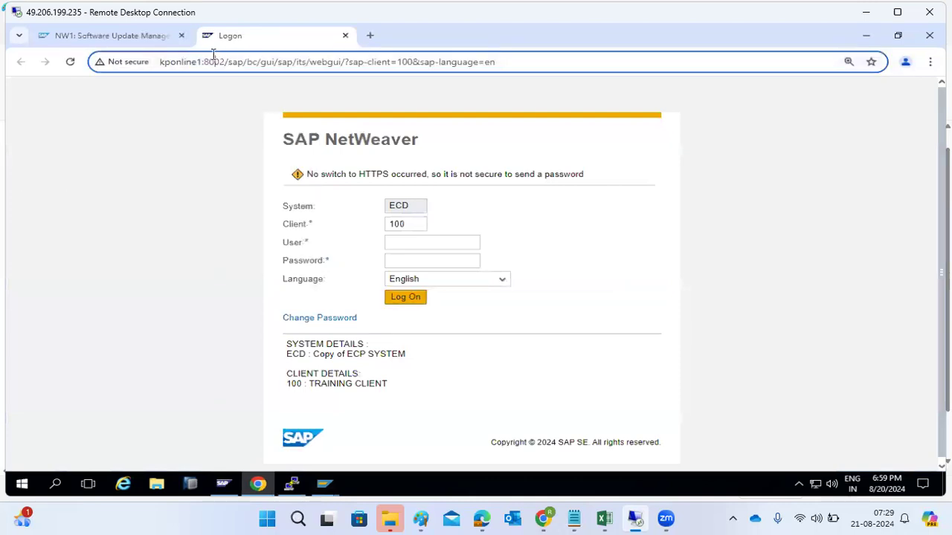
left_click_drag(204, 62, 209, 62)
left_click(161, 62)
type("https://")
left_click_drag(197, 62, 208, 67)
type("443")
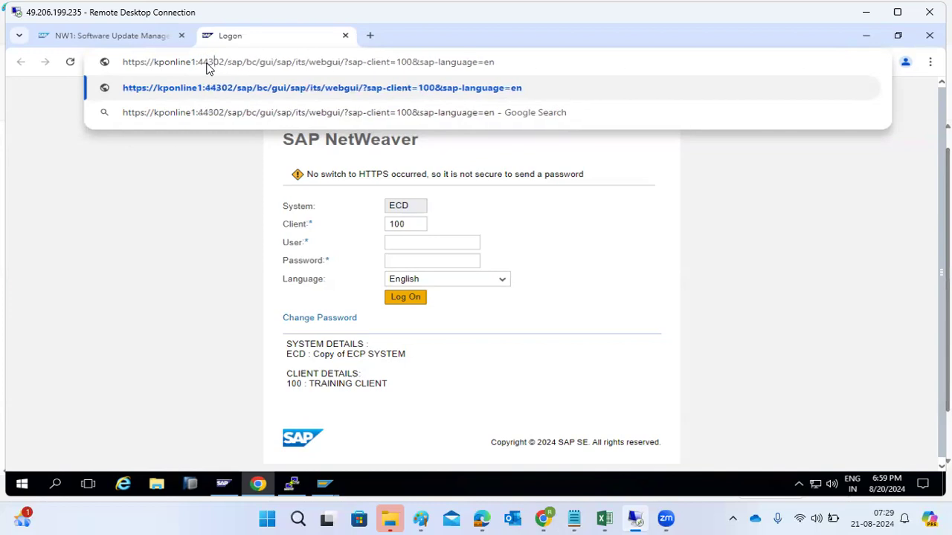
key("Return")
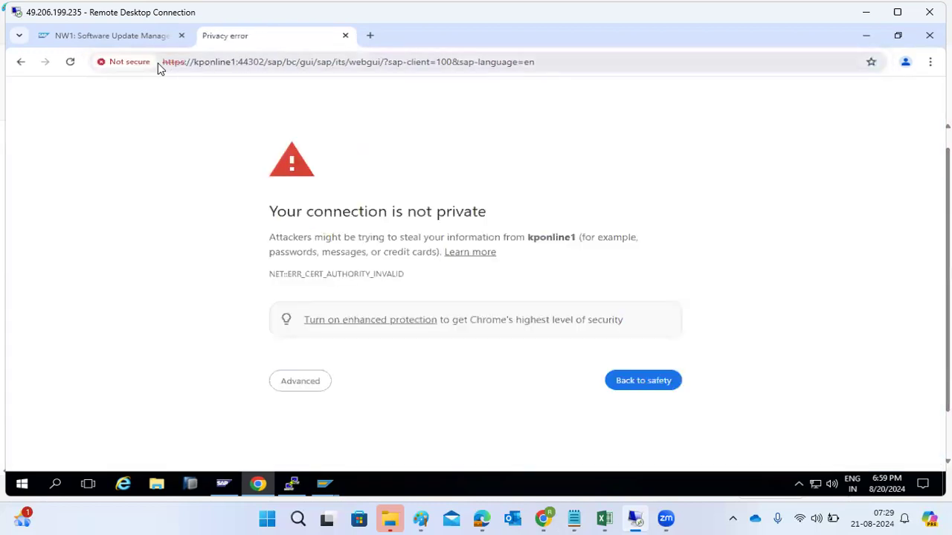
Inspect the site's certificate for its issued-to name, issuer and validity period, and close the certificate viewer.
left_click(125, 61)
left_click(152, 209)
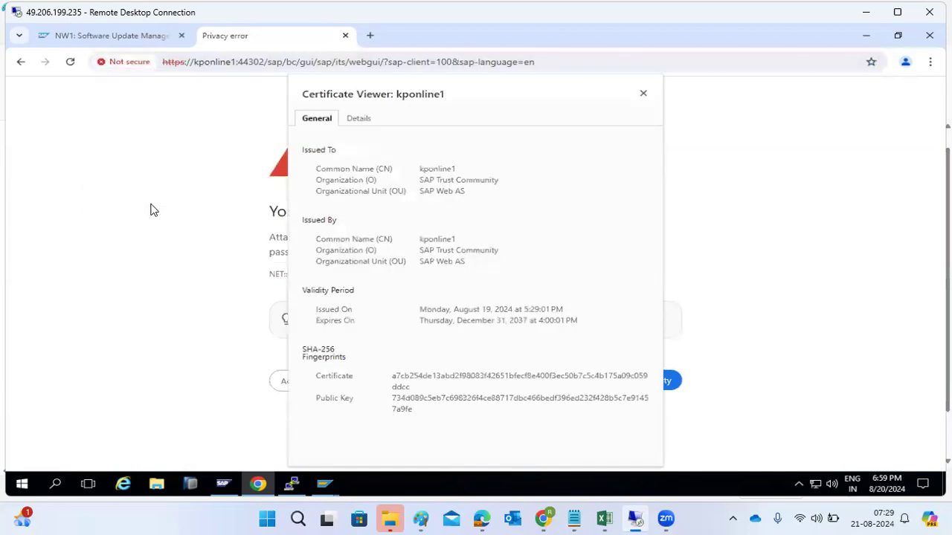
left_click_drag(421, 169, 449, 181)
left_click_drag(446, 239, 455, 240)
left_click(471, 312)
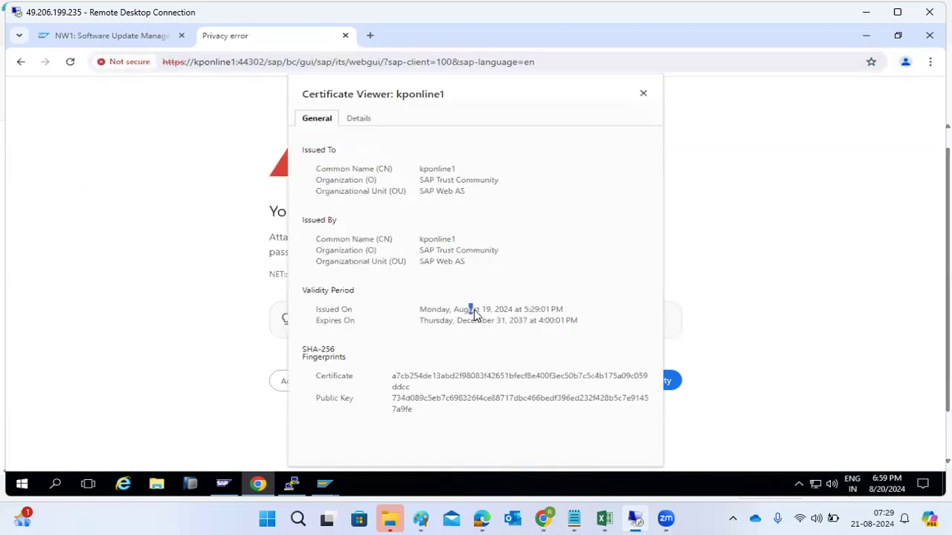
left_click_drag(474, 320, 487, 320)
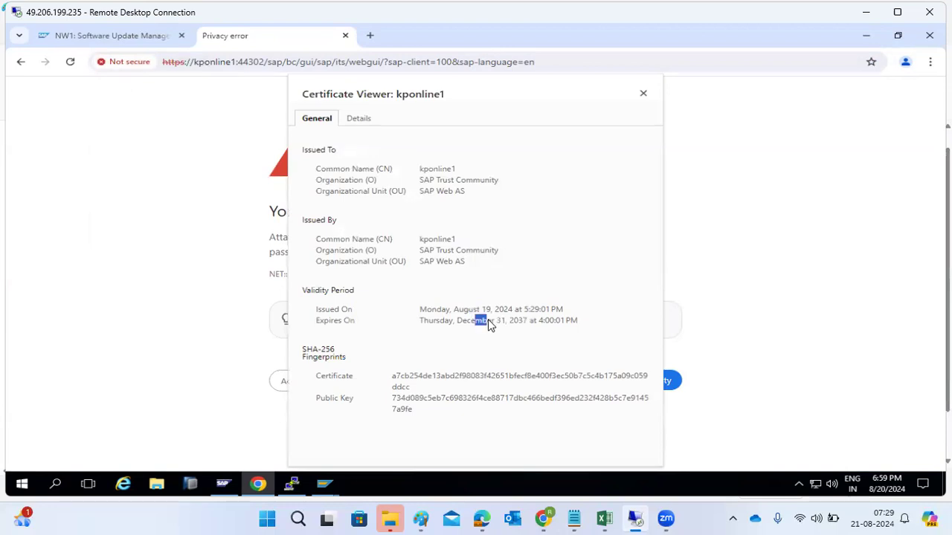
left_click(643, 94)
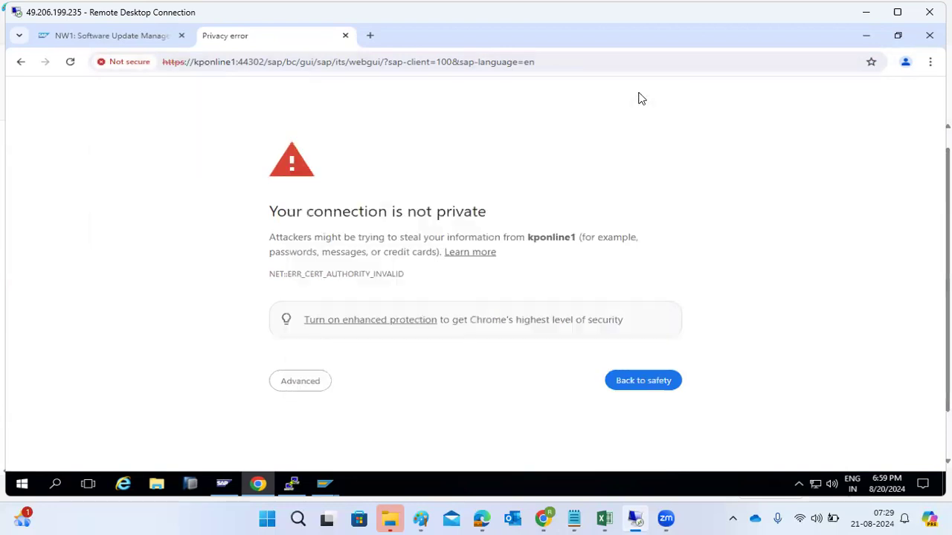
Show the advanced details of the privacy warning and proceed to the logon page on kponline1.
left_click(307, 386)
scroll(321, 420, "down", 1)
left_click(329, 434)
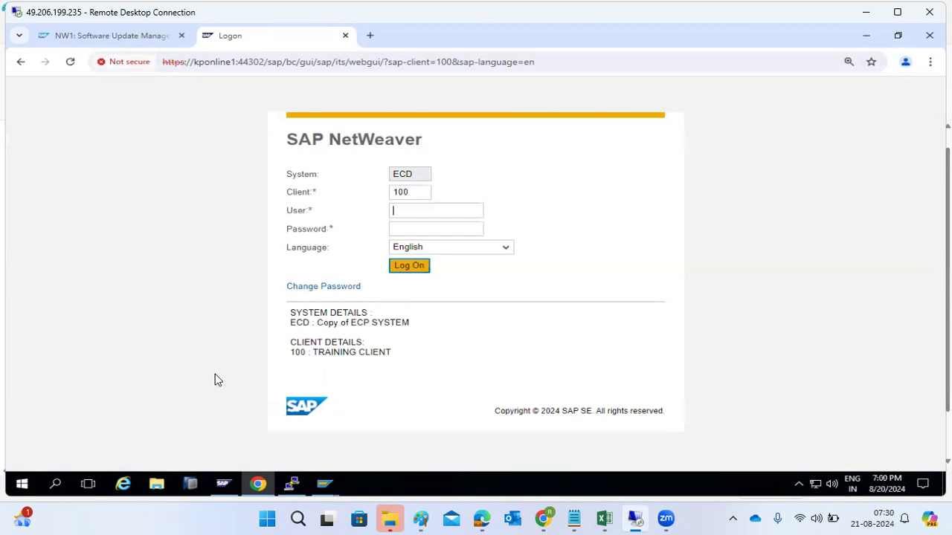
Switch to the ECD session's SAP Easy Access window and run transaction strustsso2.
left_click(325, 484)
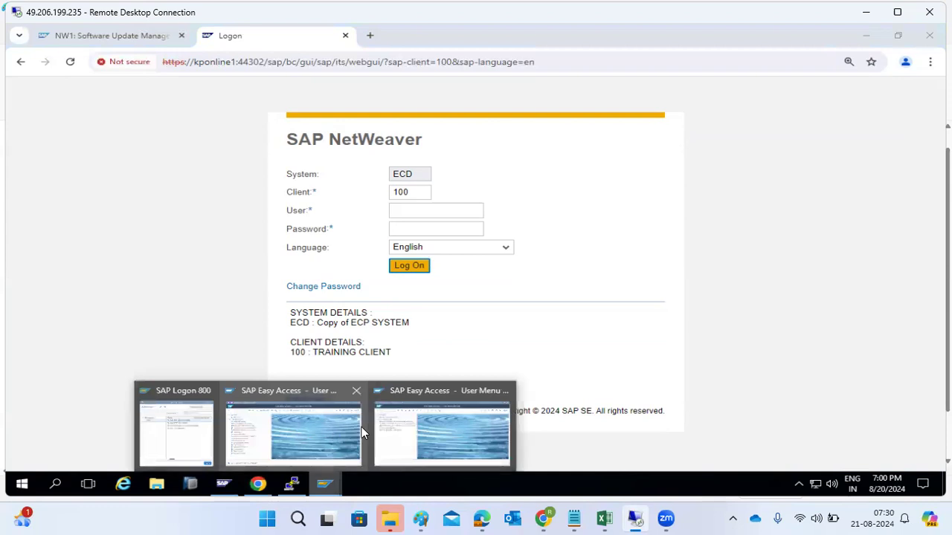
left_click(433, 430)
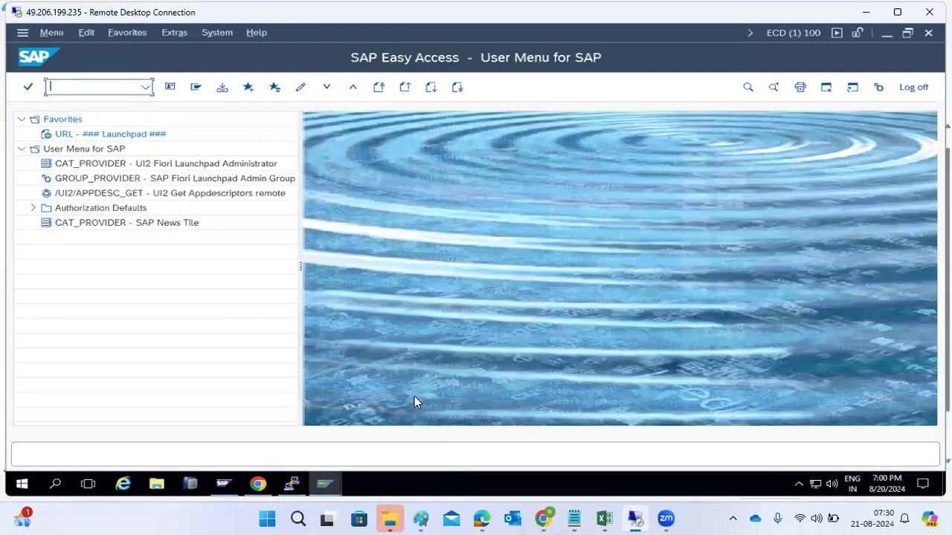
left_click(146, 87)
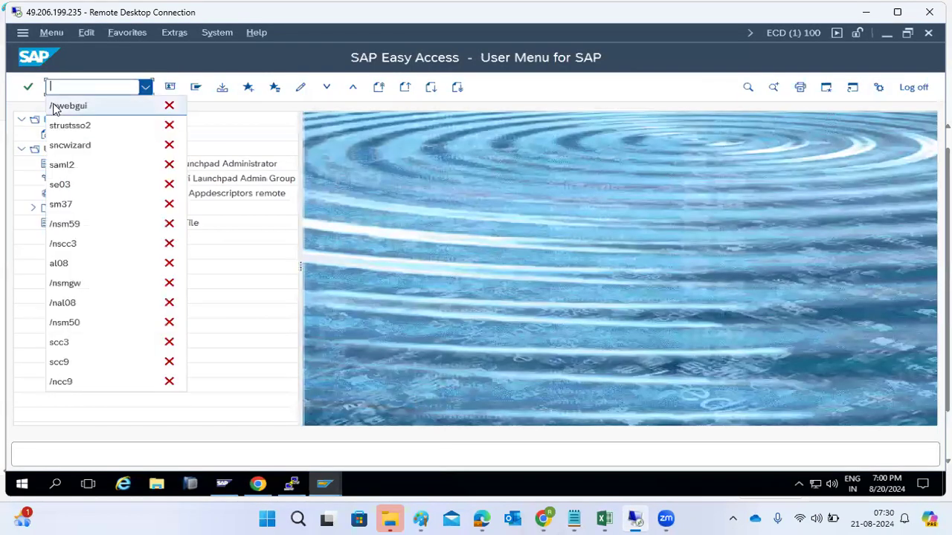
left_click(67, 125)
key("Return")
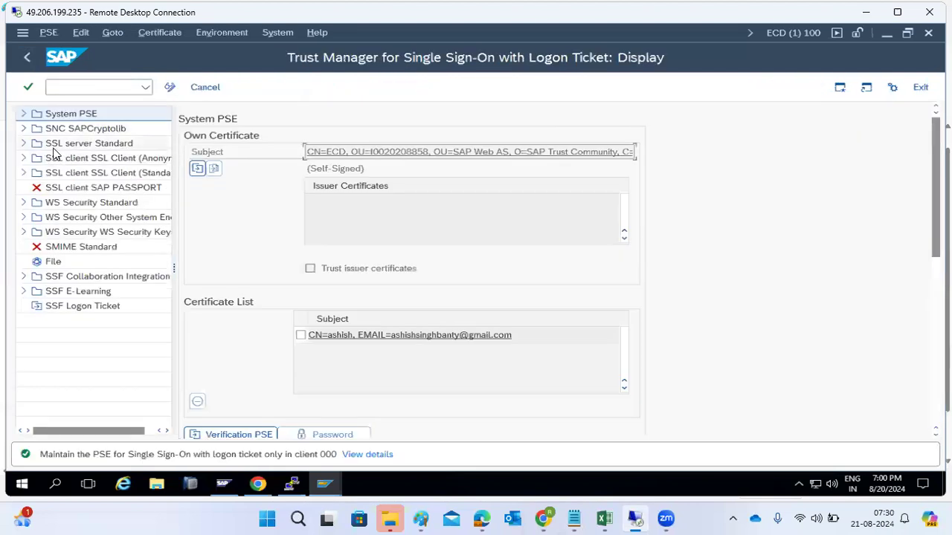
Load and expand the SSL server Standard PSE, create its certificate request, and select the entire request text.
left_click(52, 145)
left_click(23, 143)
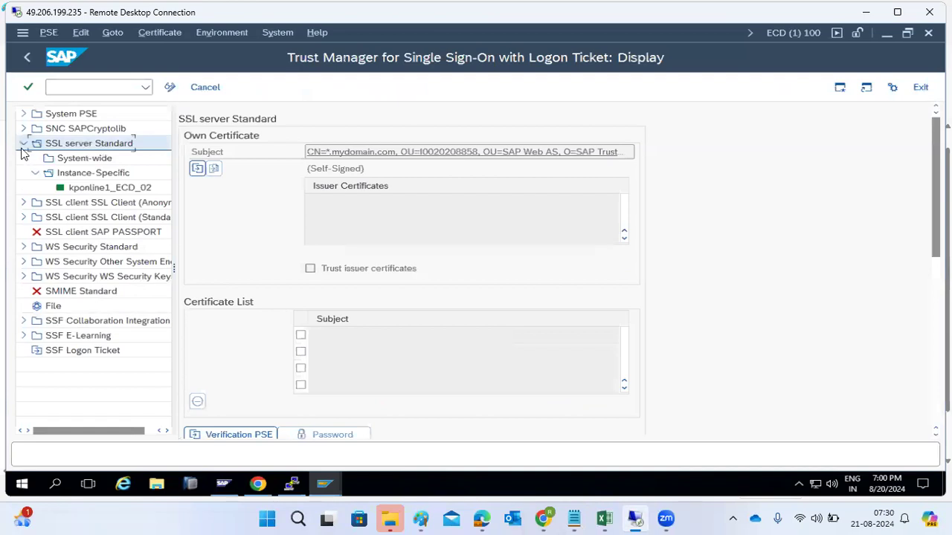
left_click(363, 154)
left_click(196, 170)
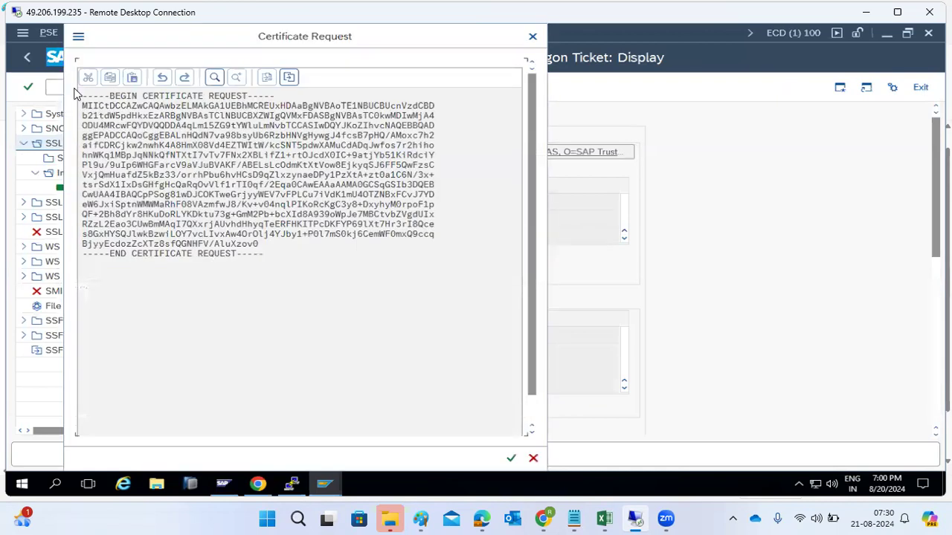
left_click_drag(86, 93, 290, 264)
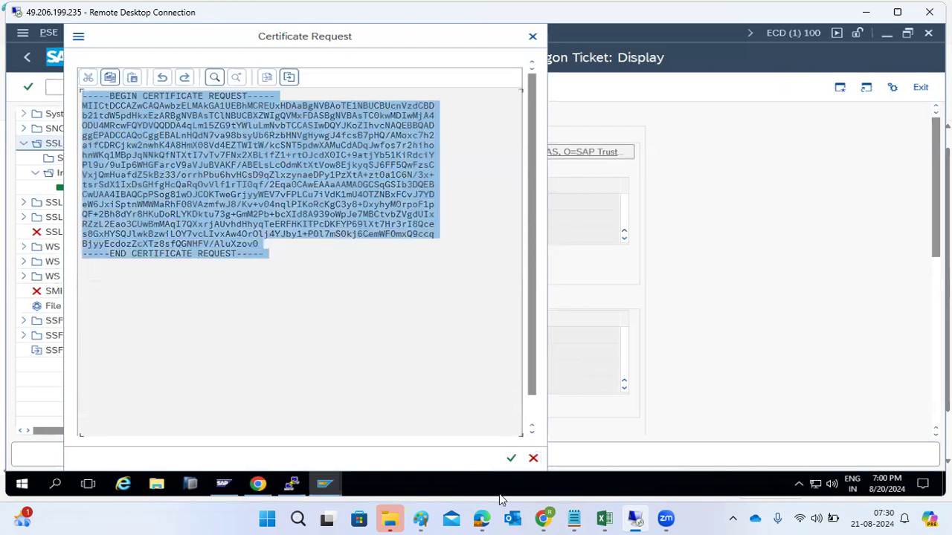
Switch to Paint, undo the drawn lines and squares, and draw a text box about 1260 × 449 px across the canvas.
left_click(425, 519)
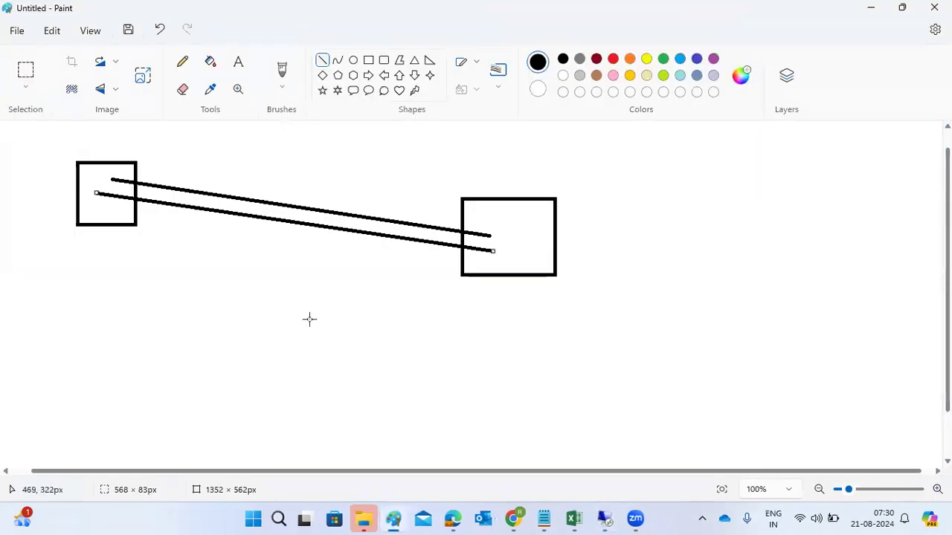
key("ctrl+z")
key("ctrl+z")
key("ctrl+z")
key("ctrl+z")
left_click(238, 62)
left_click(23, 142)
left_click_drag(39, 148, 901, 453)
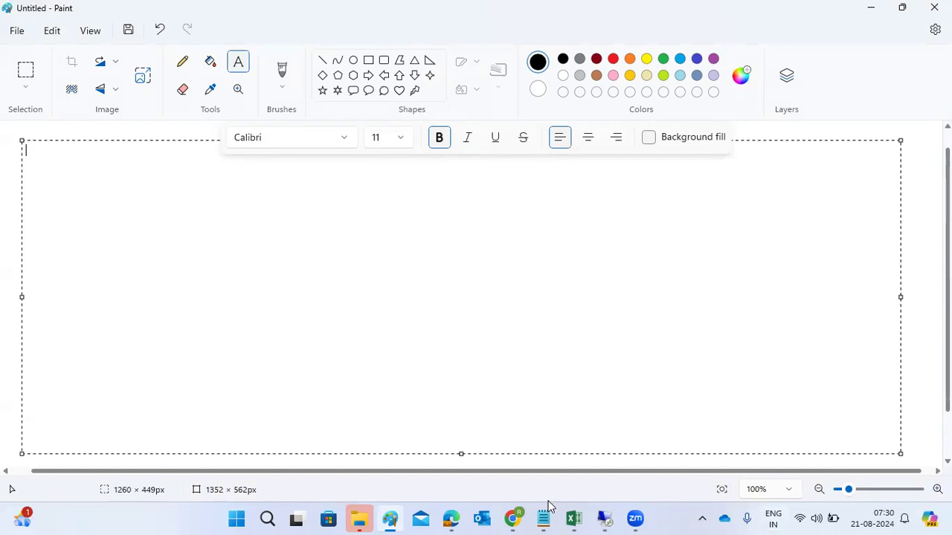
Return to the remote desktop session and close the certificate request.
mouse_move(502, 518)
mouse_move(606, 517)
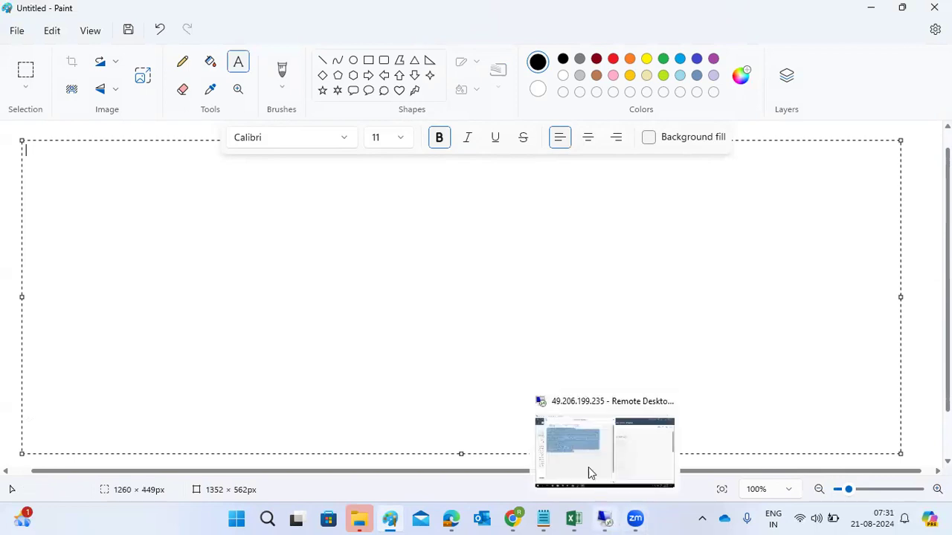
left_click(554, 406)
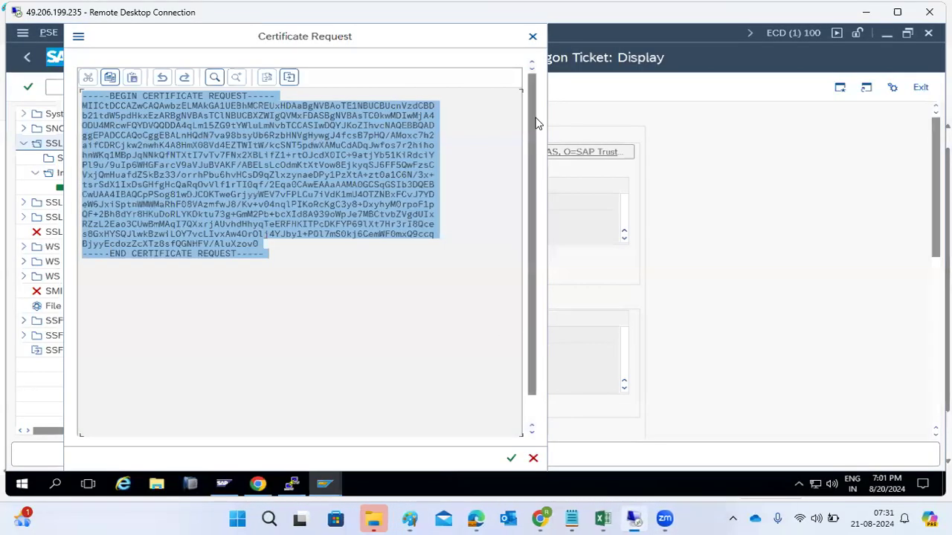
left_click(532, 36)
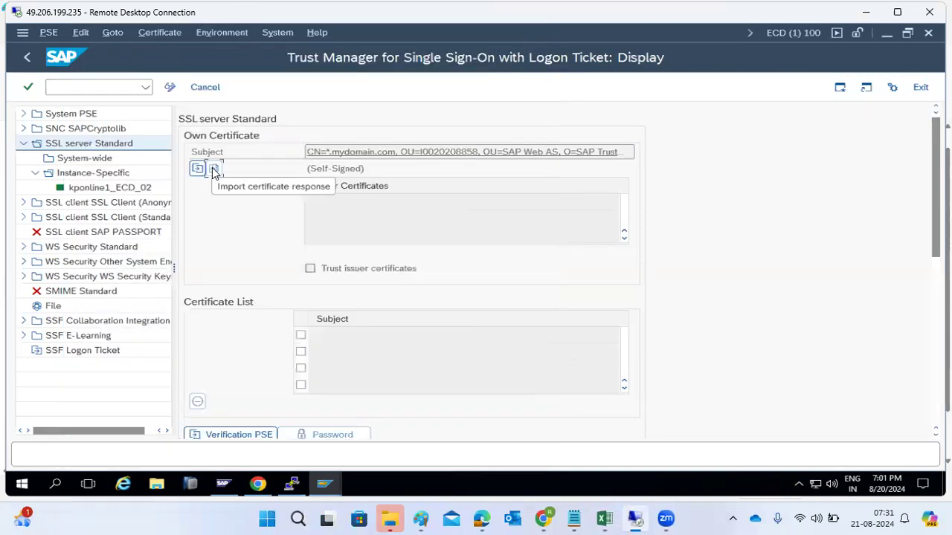
Switch Trust Manager to change mode, view the certificate response import for SSL server Standard, and close it without importing.
left_click(169, 87)
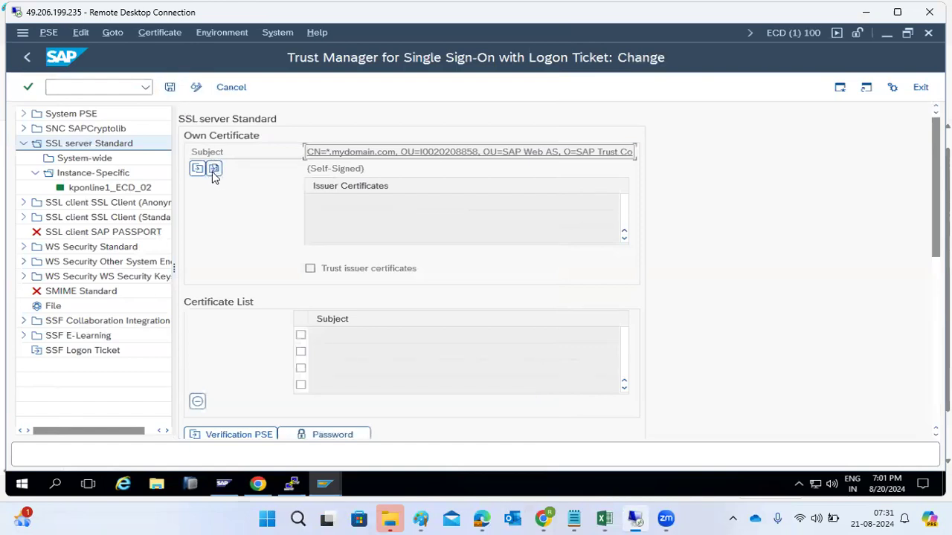
left_click(214, 168)
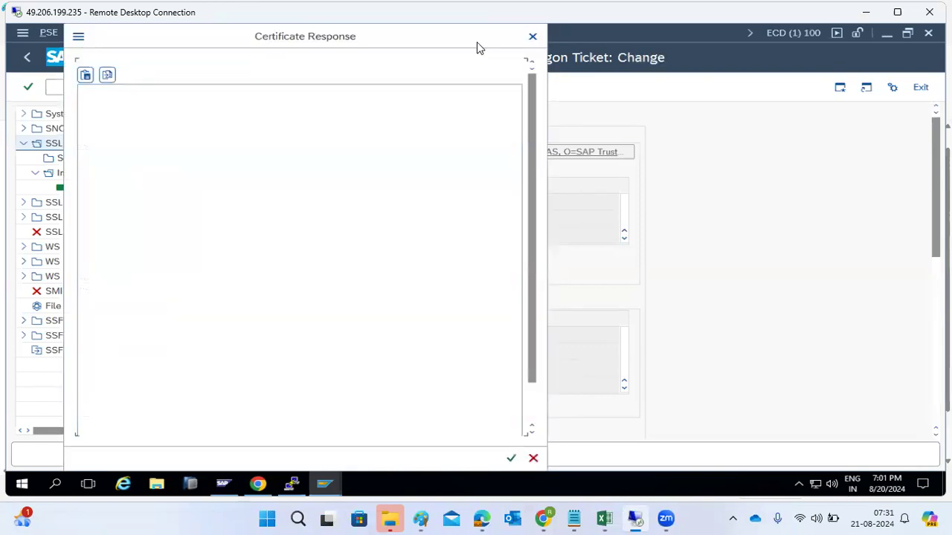
left_click(532, 36)
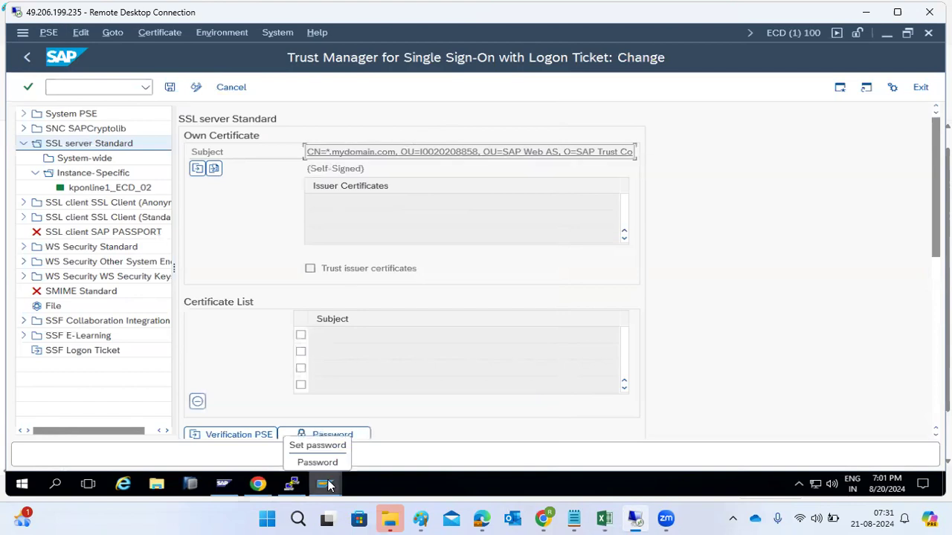
Switch to the NW1 session and leave the runtime error description for the SAP Easy Access screen.
mouse_move(327, 485)
left_click(290, 454)
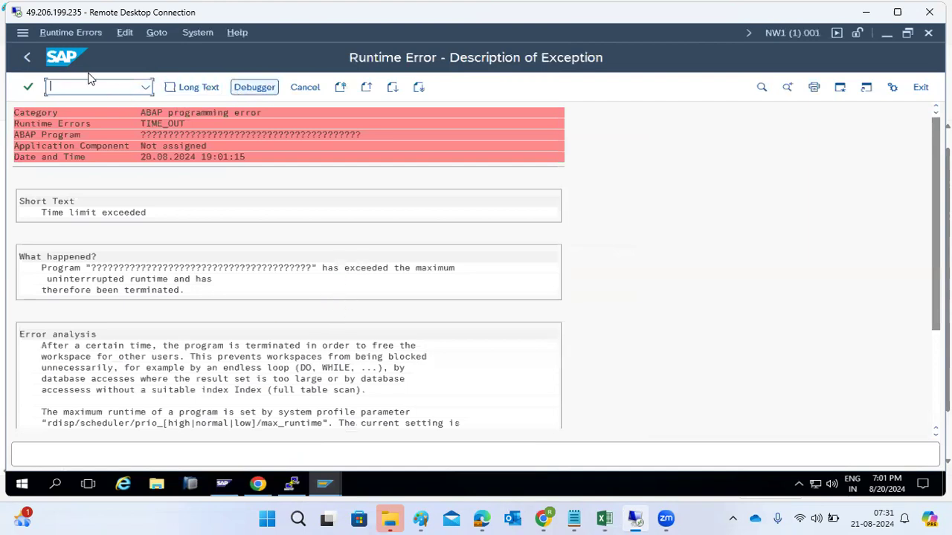
left_click(23, 60)
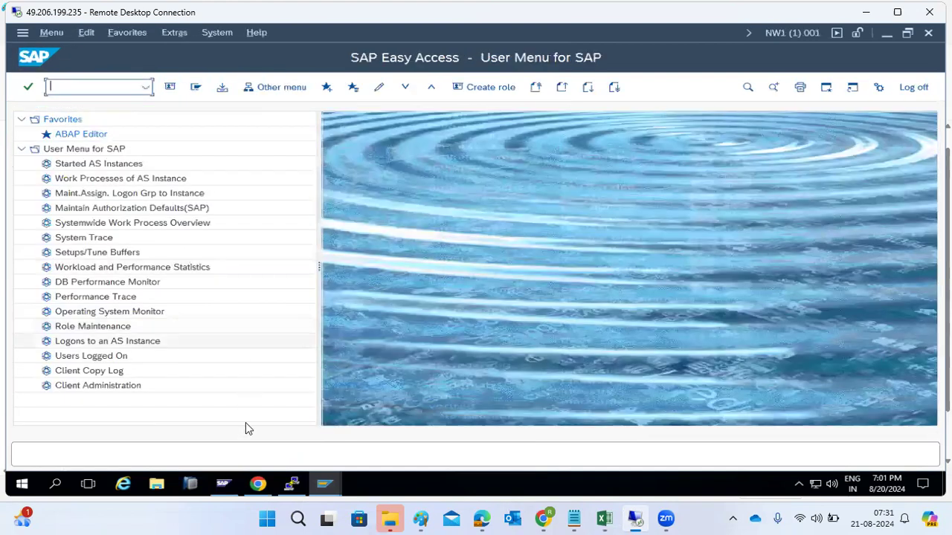
Return to Trust Manager in the ECD session, collapse SSL server Standard, and inspect the SSL client (Anonymous) PSE and its instance entry.
mouse_move(329, 497)
left_click(410, 435)
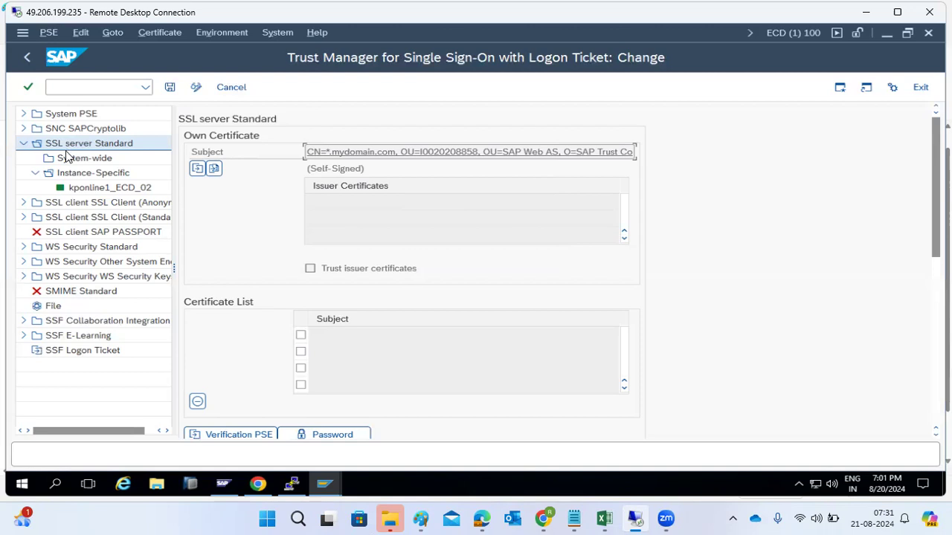
left_click(25, 145)
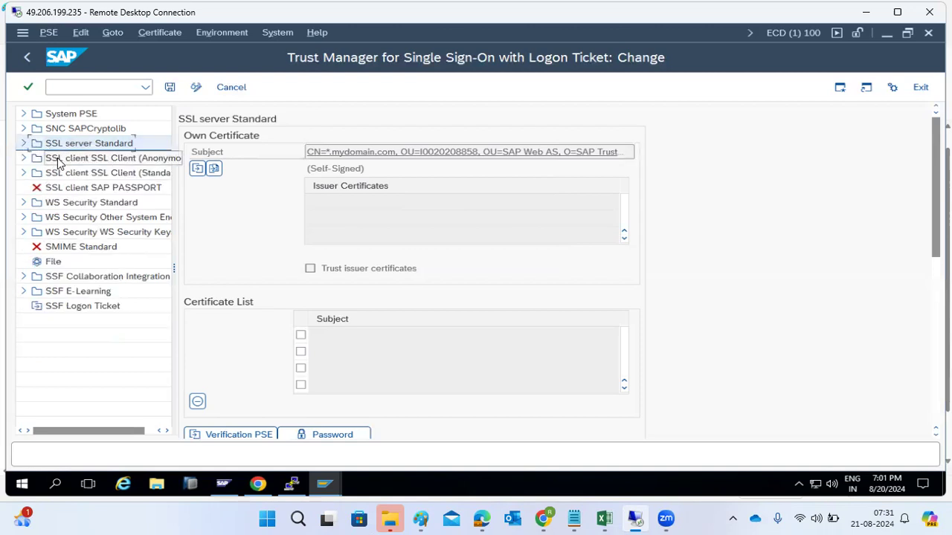
left_click(58, 159)
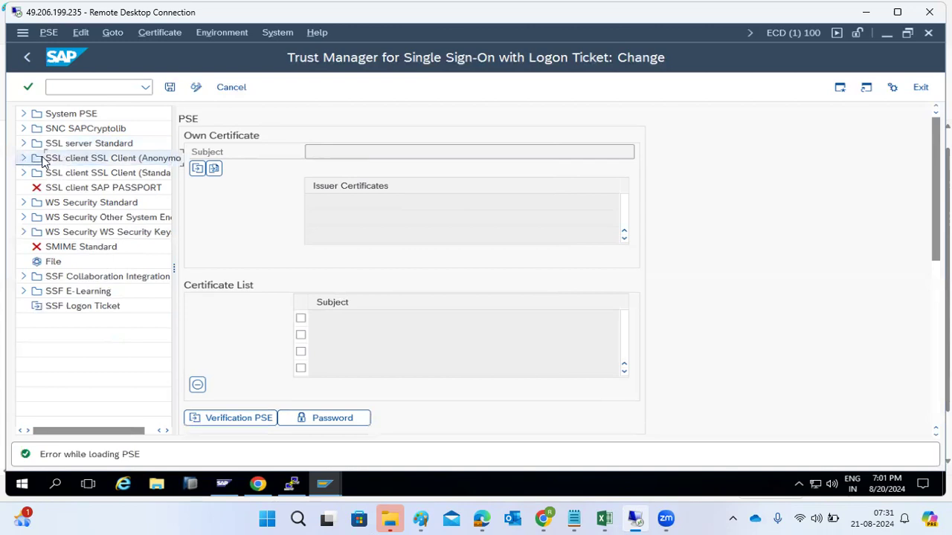
left_click(23, 159)
left_click(86, 163)
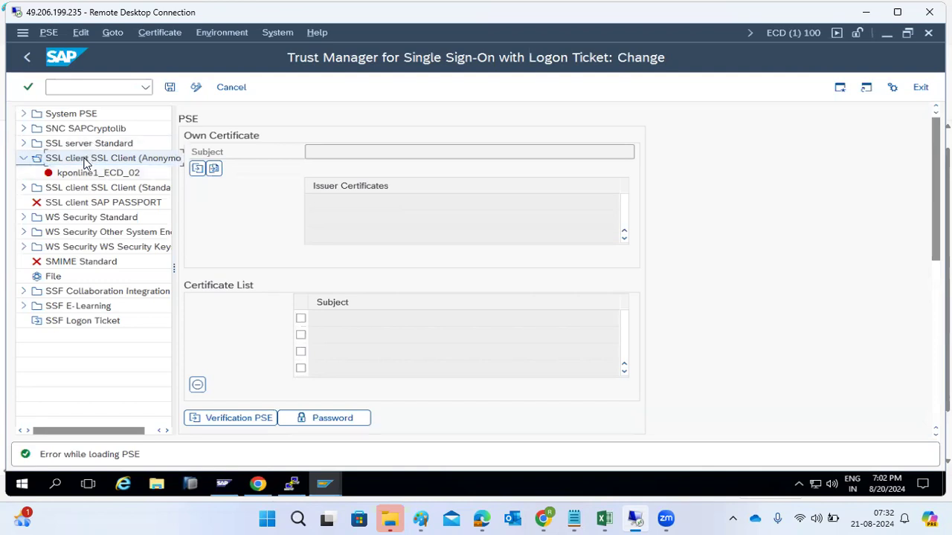
left_click(95, 174)
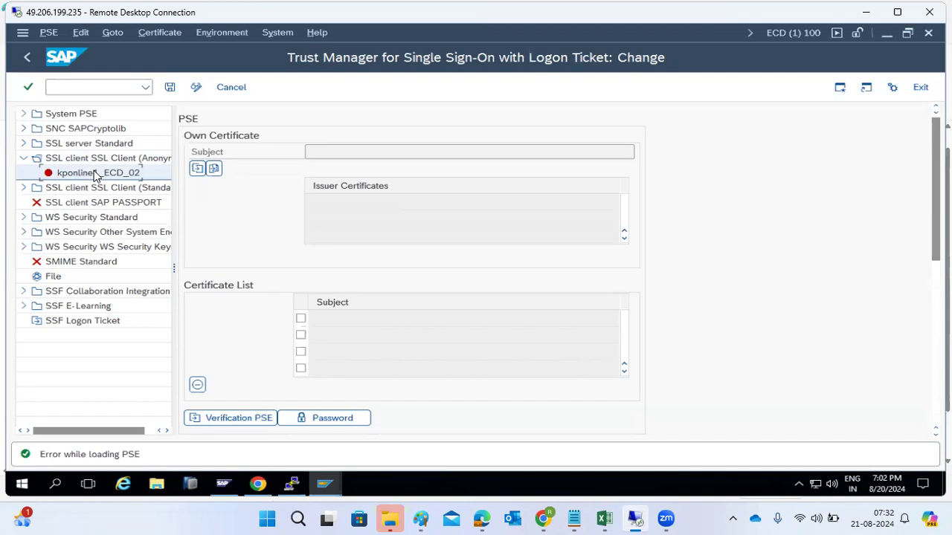
left_click(104, 160)
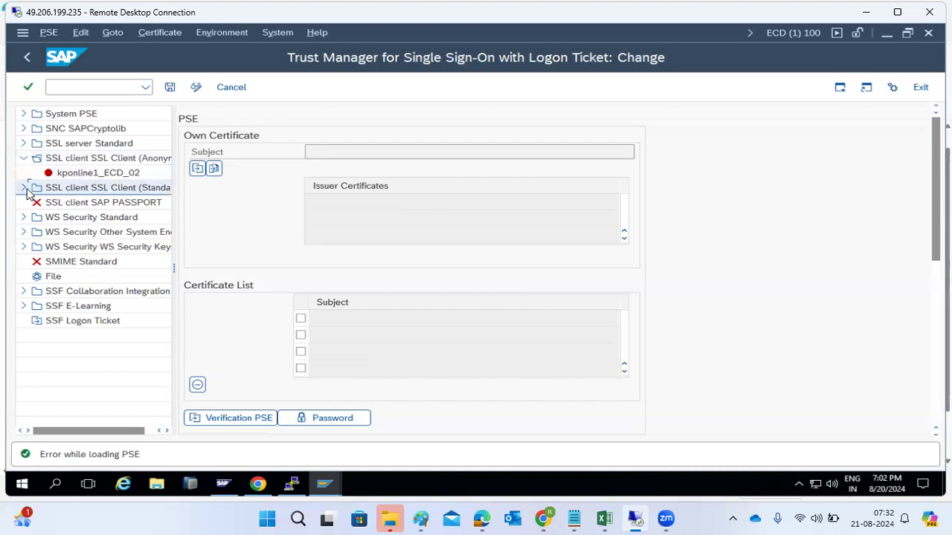
Expand SSL client (Standard) to view its instance entry, and collapse both SSL client nodes again.
double_click(59, 190)
left_click(61, 203)
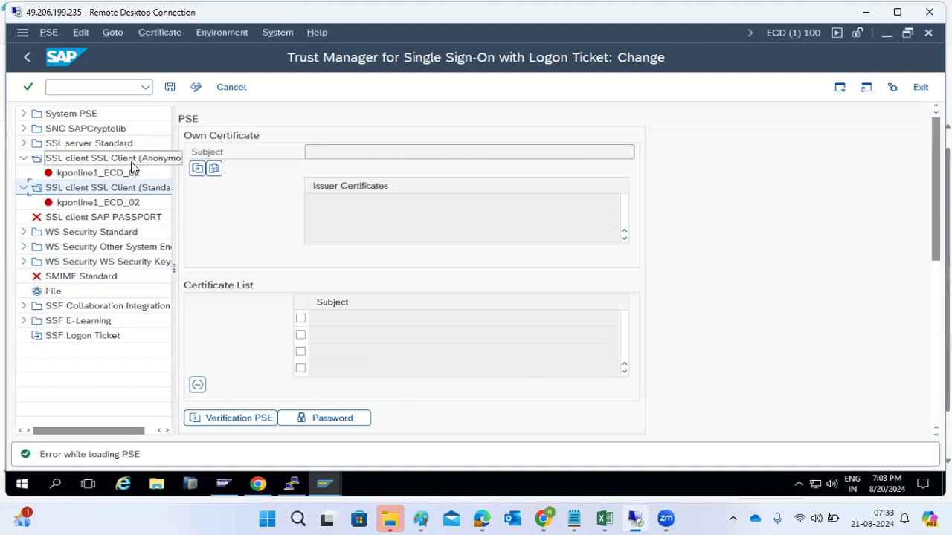
left_click(126, 163)
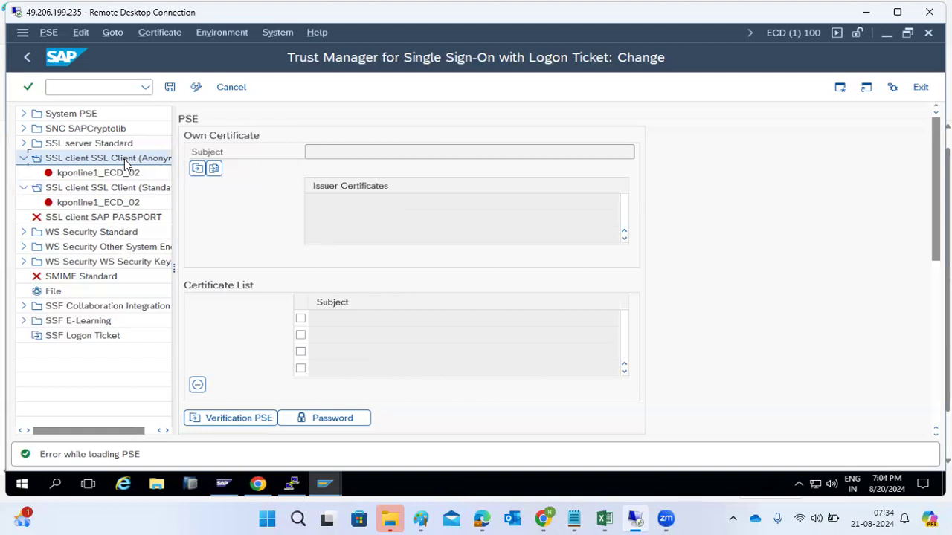
left_click(23, 158)
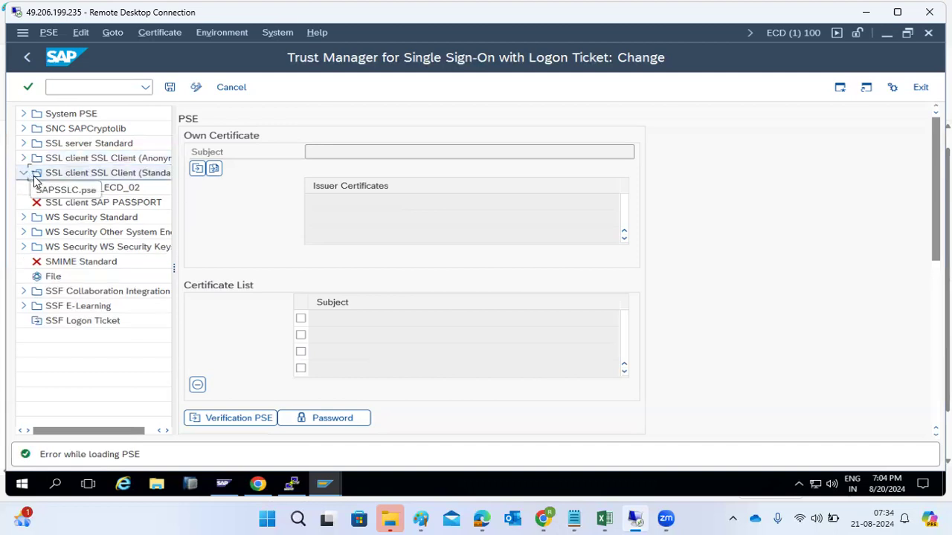
left_click(25, 173)
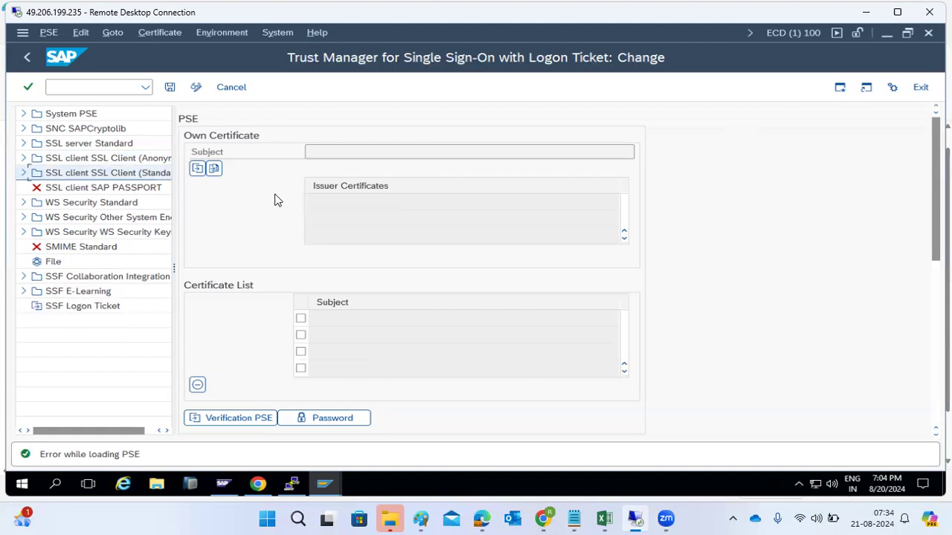
Display the SSL server Standard PSE with its instance entries expanded, and examine its own certificate's subject and signing type.
left_click(104, 177)
double_click(99, 147)
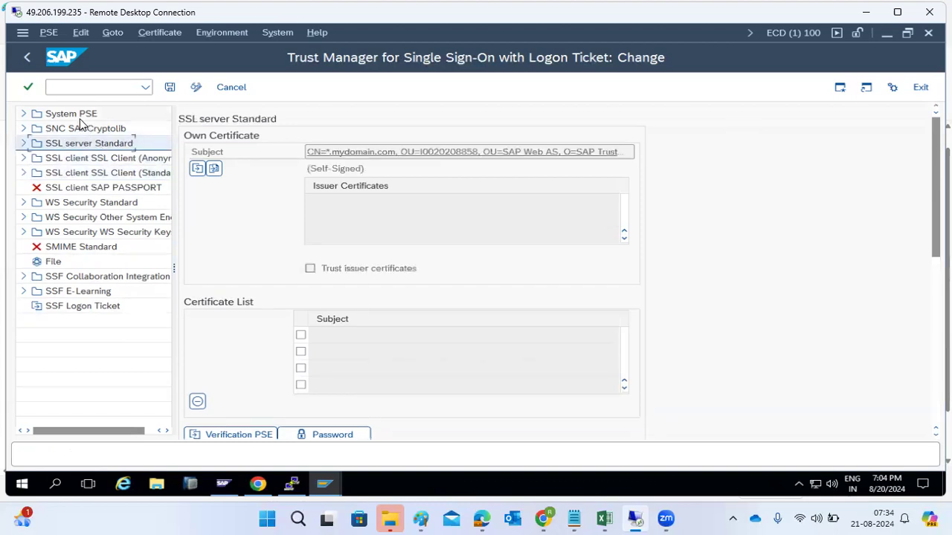
double_click(80, 117)
double_click(94, 148)
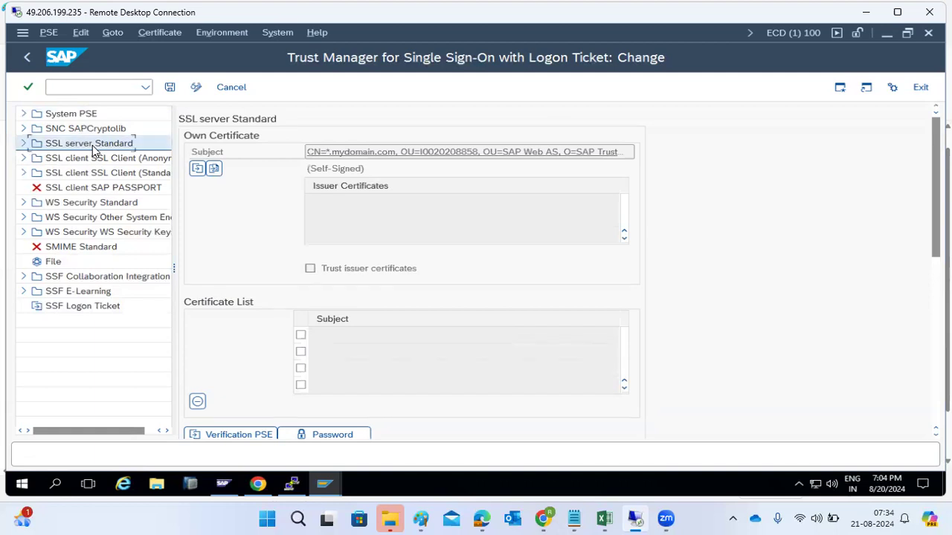
left_click(22, 143)
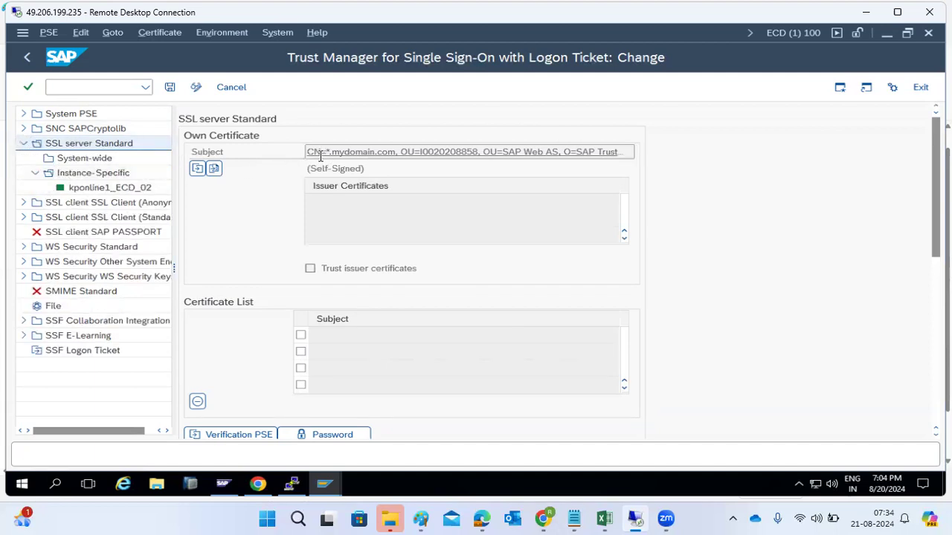
left_click_drag(316, 168, 360, 170)
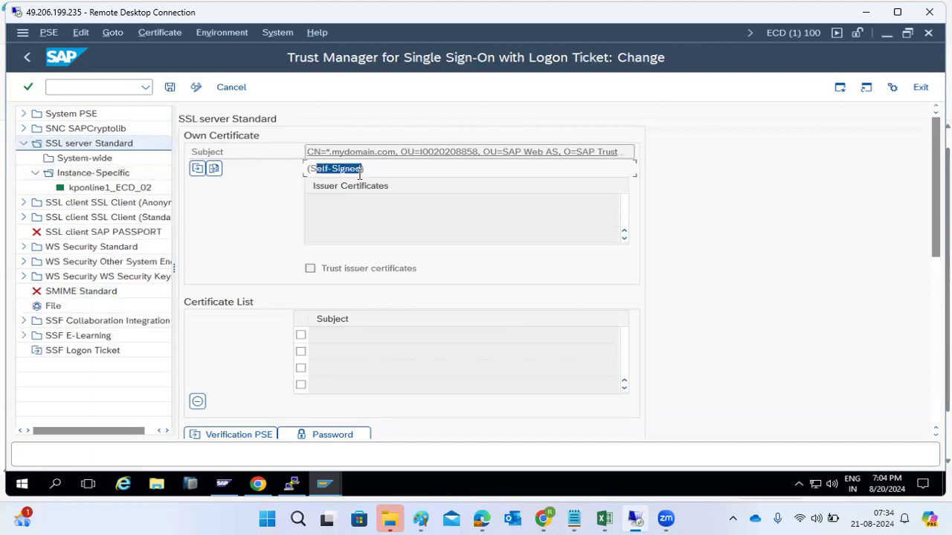
left_click(386, 153)
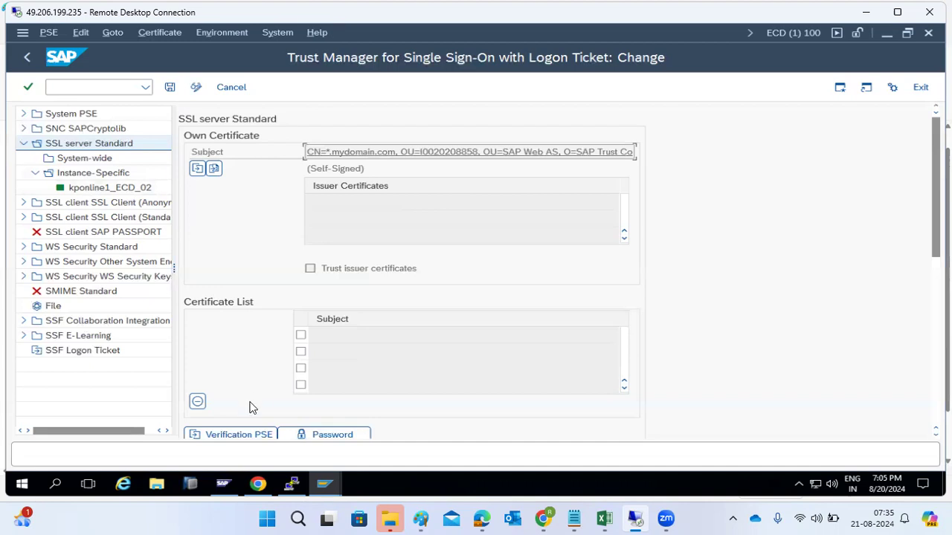
left_click(66, 146)
Switch to Chrome and inspect the host, port and connection security details of the ECD logon page.
left_click(258, 484)
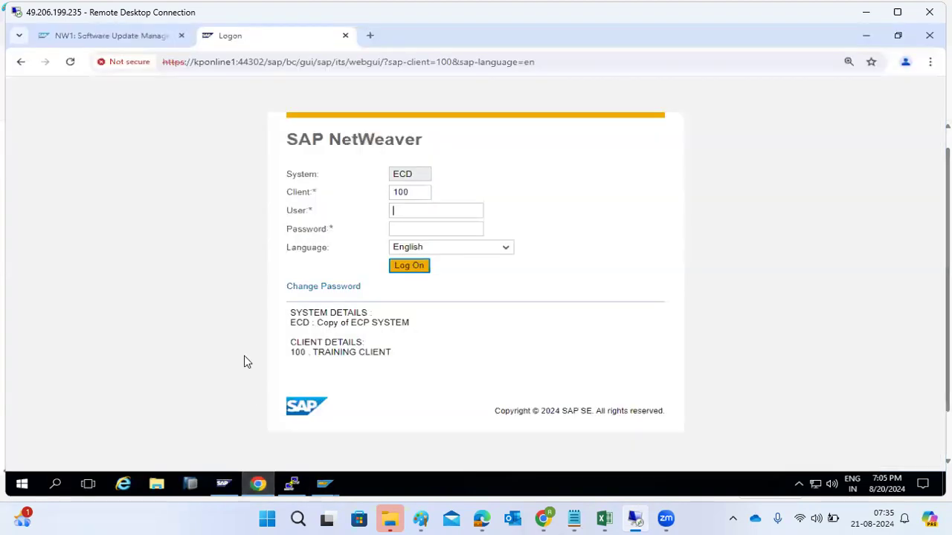
left_click_drag(236, 62, 264, 62)
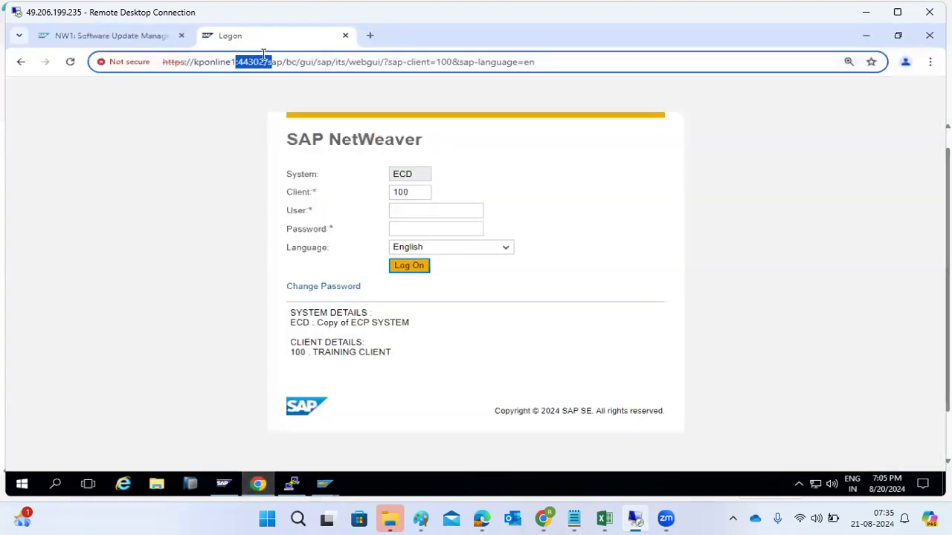
left_click_drag(185, 62, 249, 63)
left_click(126, 63)
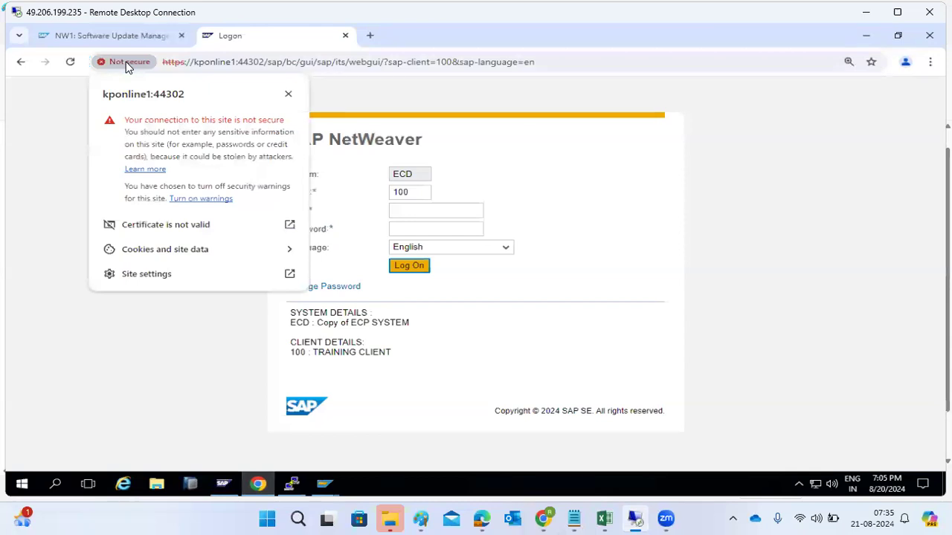
left_click(369, 35)
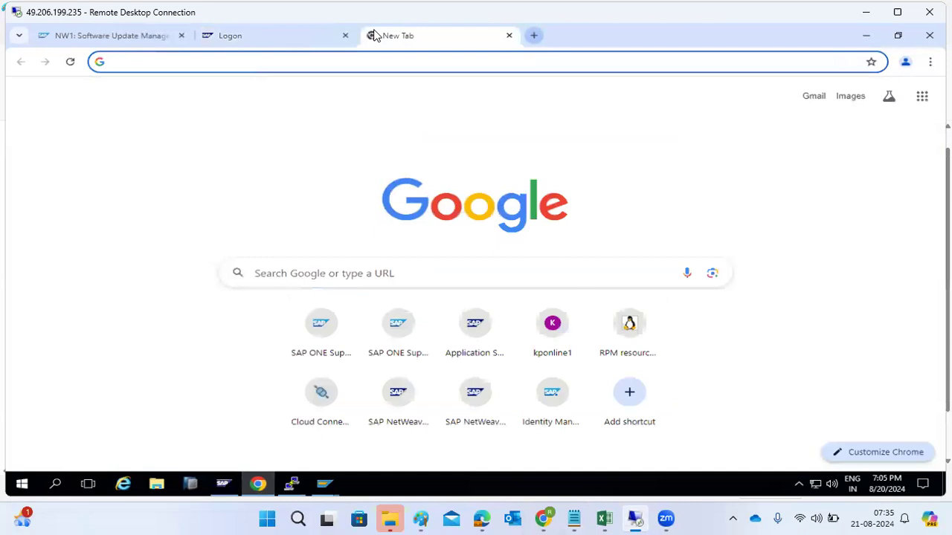
type("https")
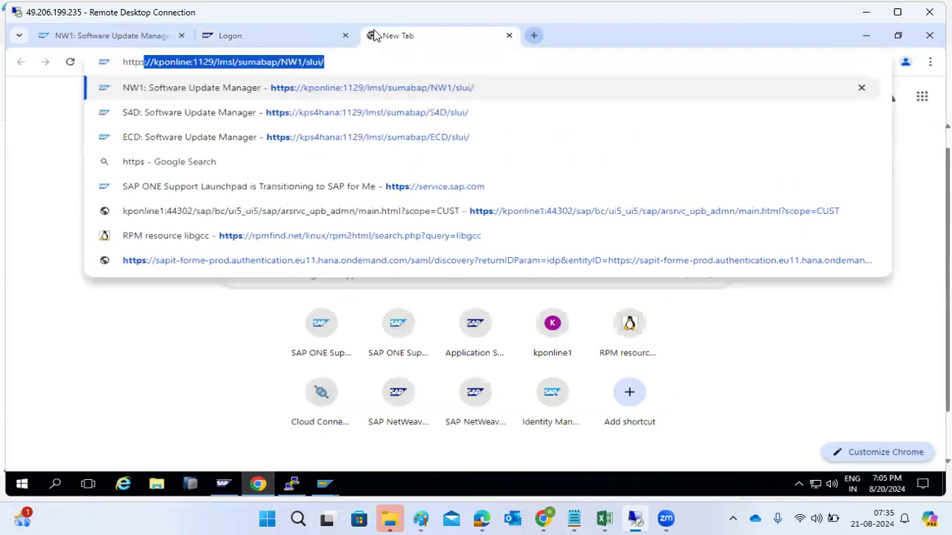
type("://icici")
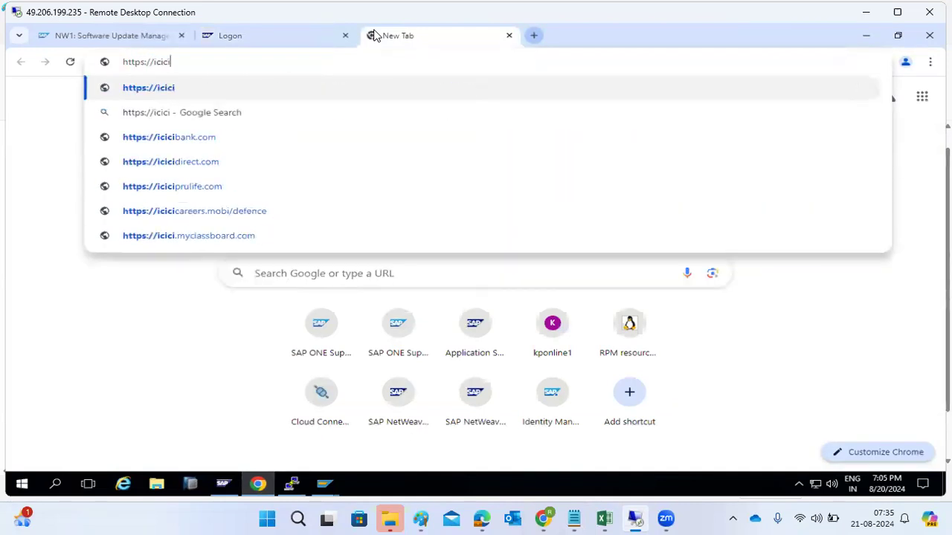
left_click(179, 138)
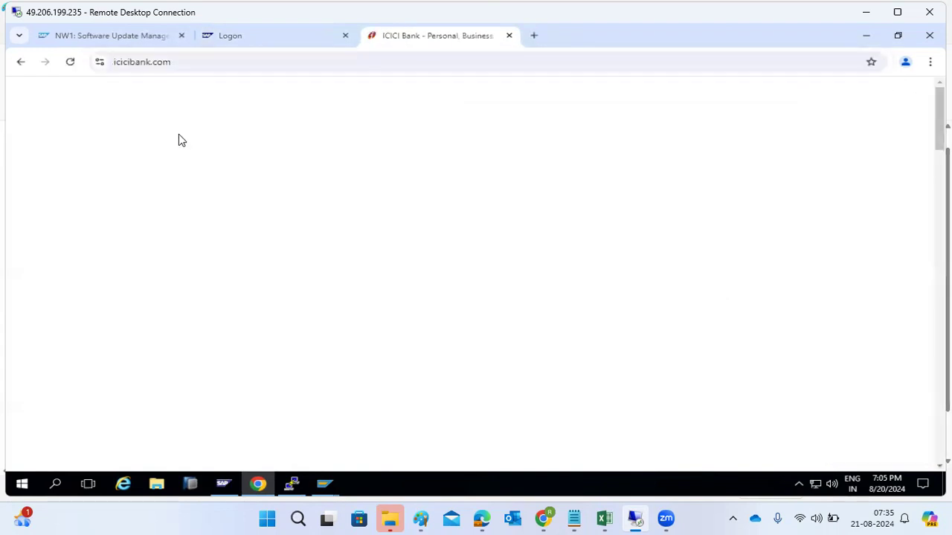
mouse_move(176, 138)
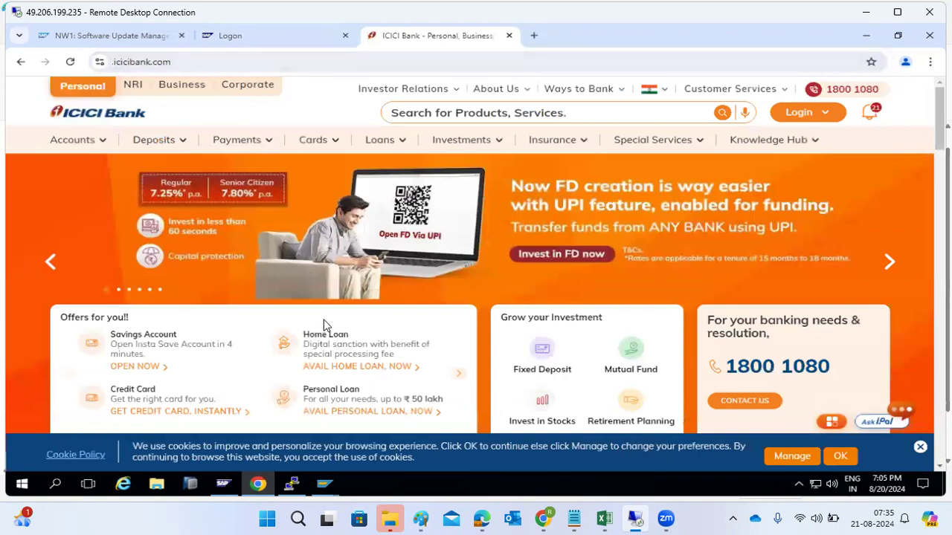
mouse_move(331, 480)
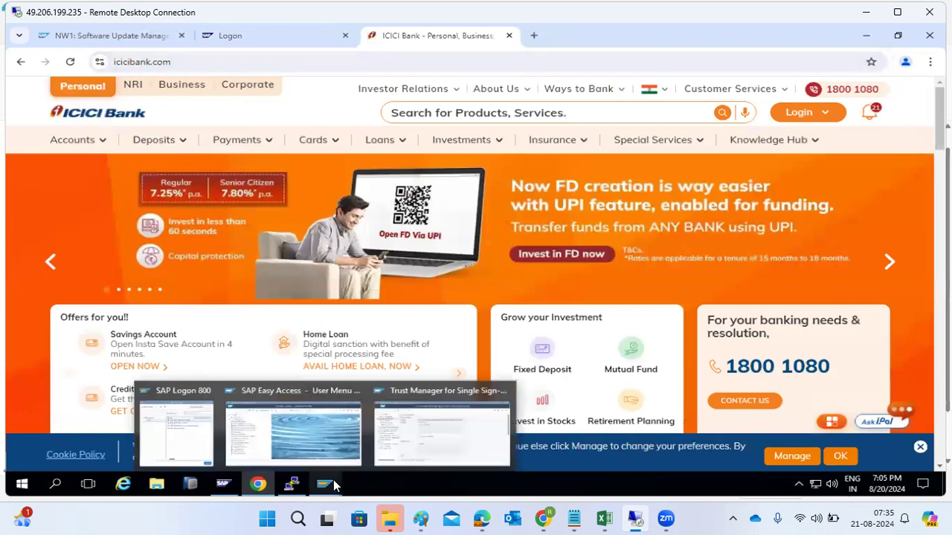
left_click(97, 65)
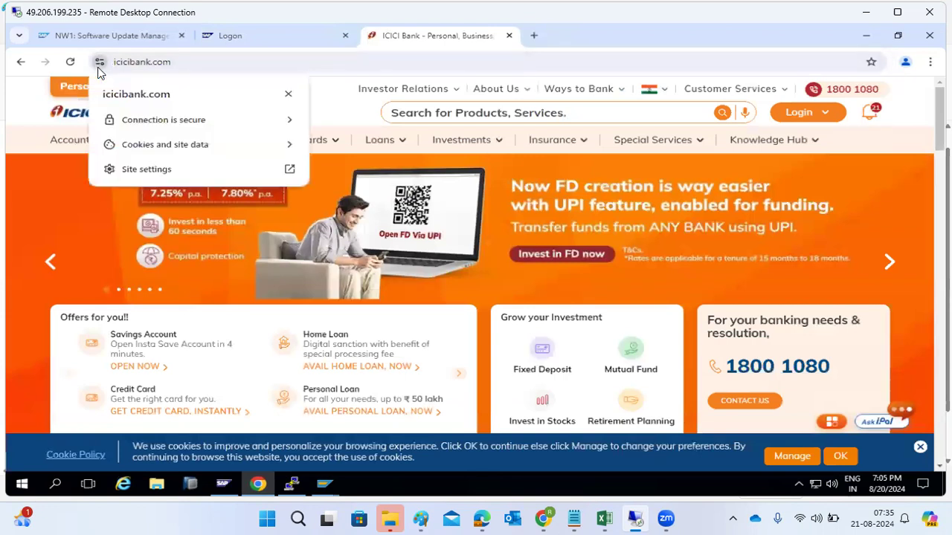
left_click(166, 122)
left_click(159, 206)
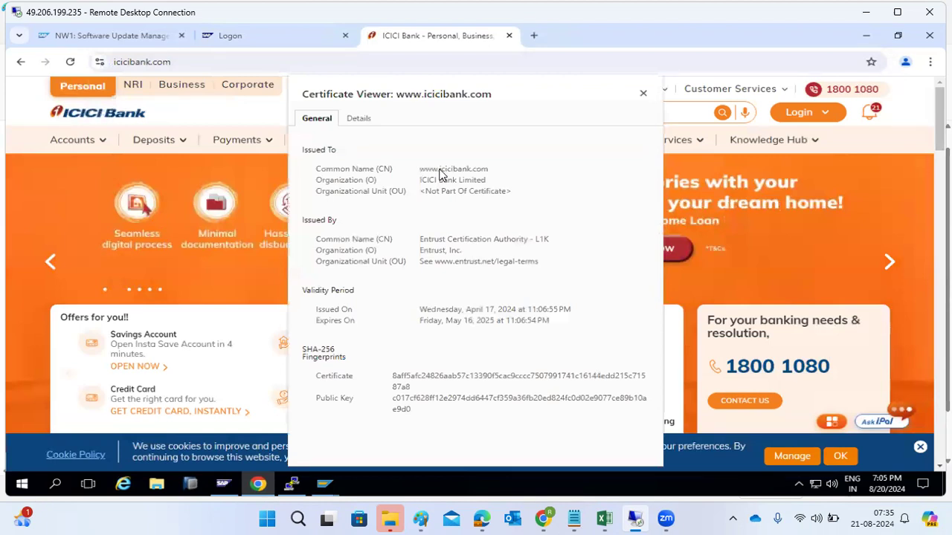
left_click(359, 119)
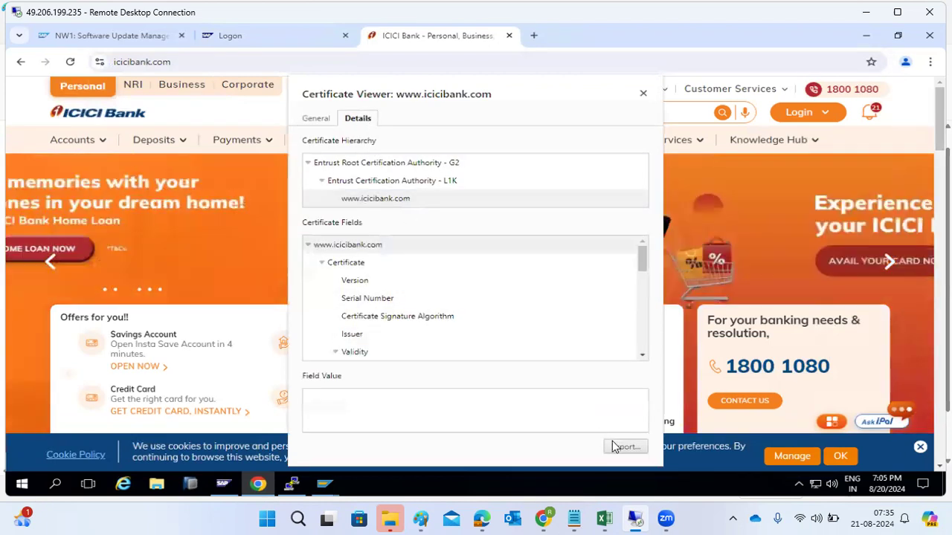
left_click(625, 447)
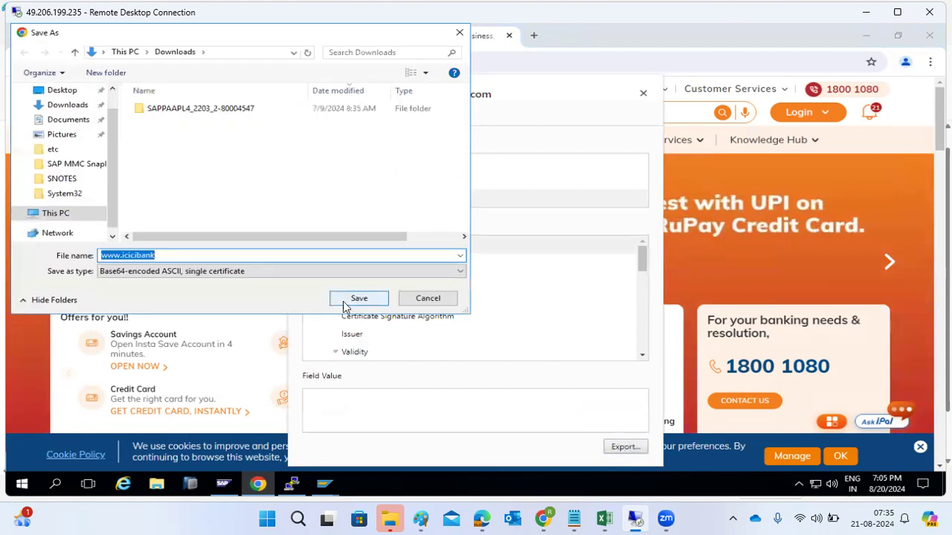
left_click(359, 299)
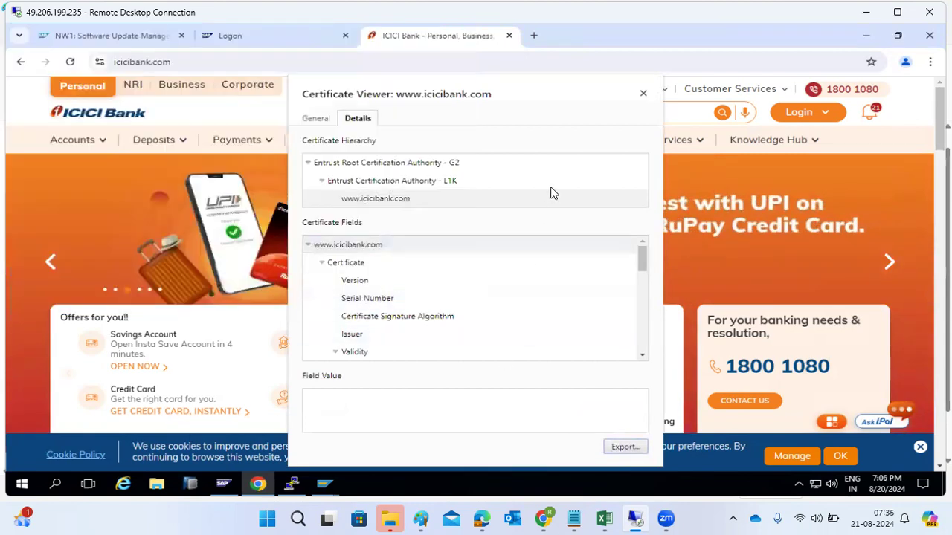
left_click(644, 93)
mouse_move(642, 98)
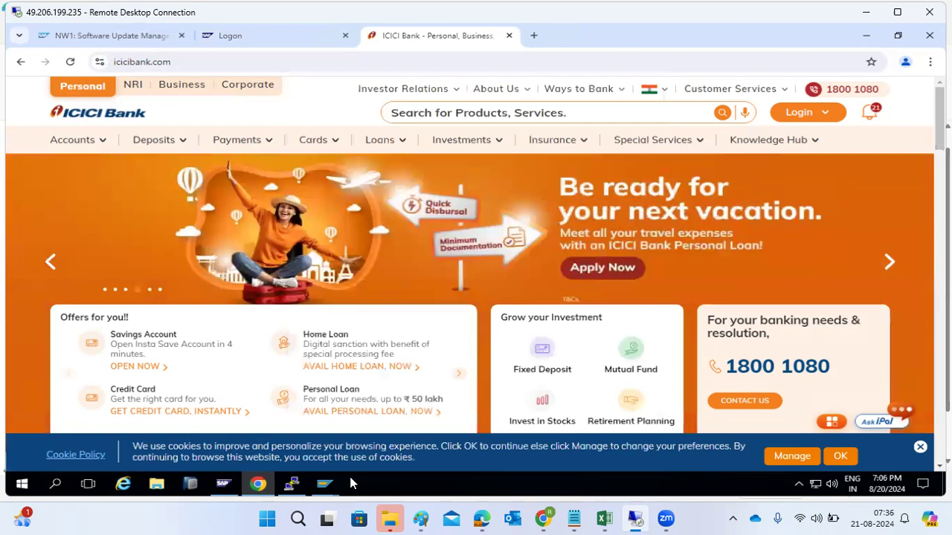
Switch back to the ECD SAP session, open transaction SM59, and start a new RFC destination under HTTP Connections to External Server.
mouse_move(327, 482)
left_click(393, 441)
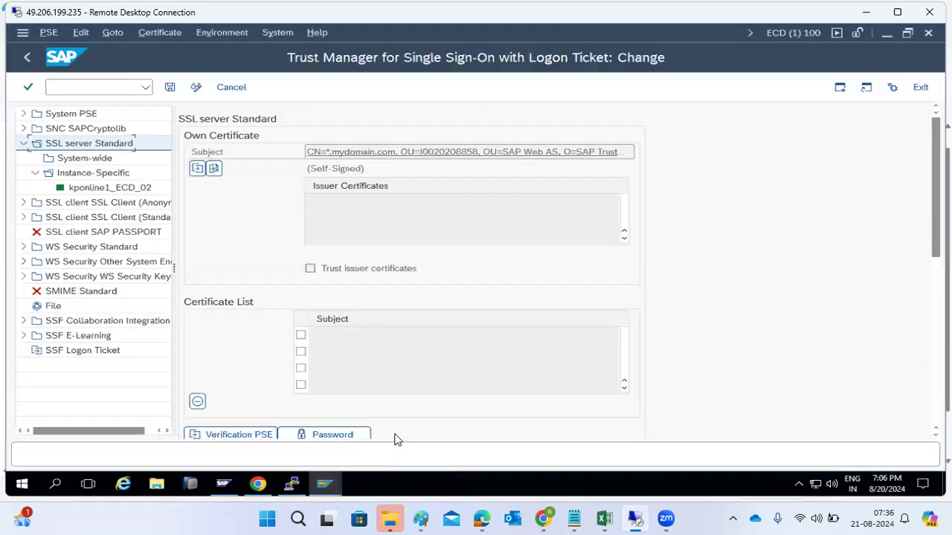
left_click(69, 84)
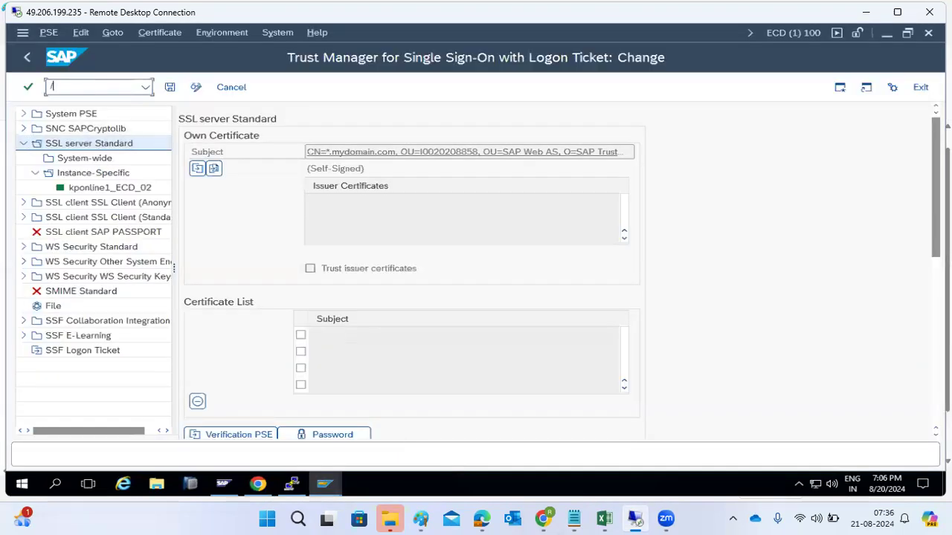
type("/nsm59")
key("Return")
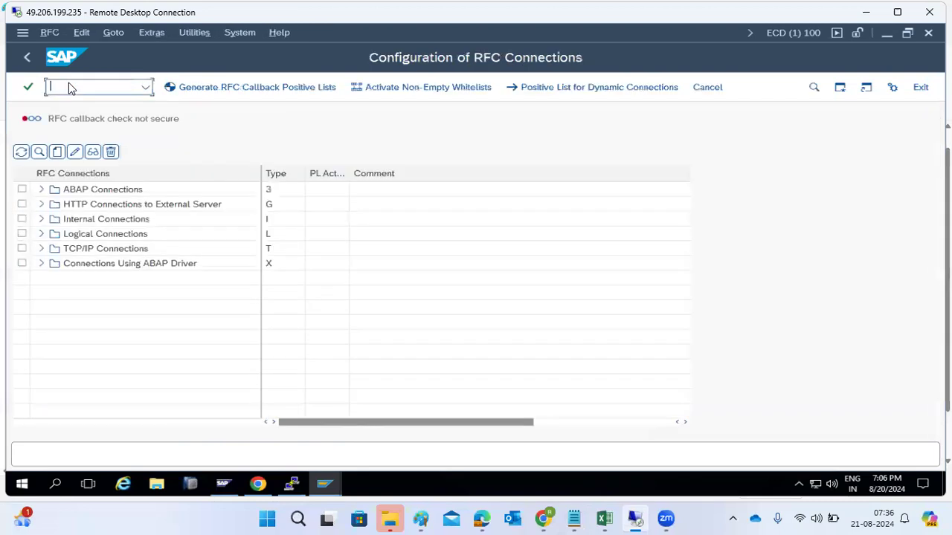
left_click(80, 205)
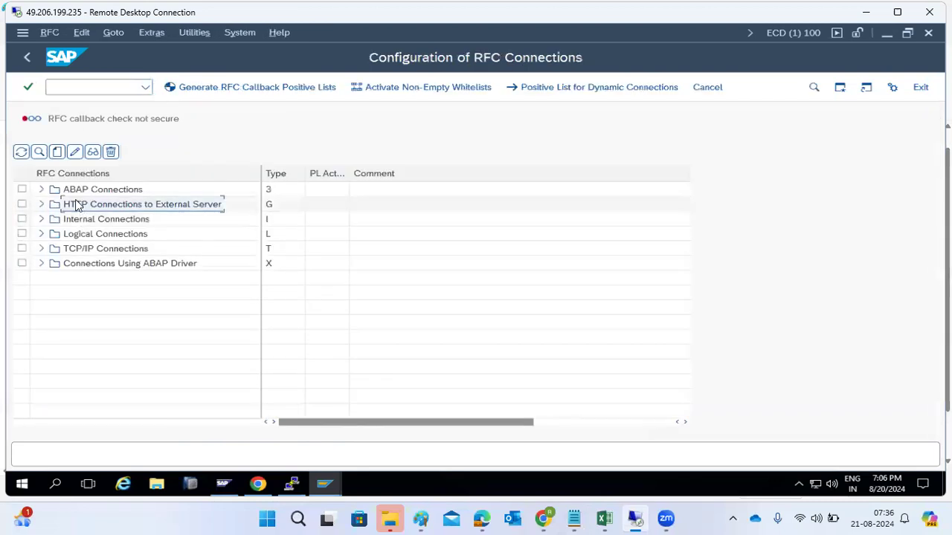
left_click(59, 154)
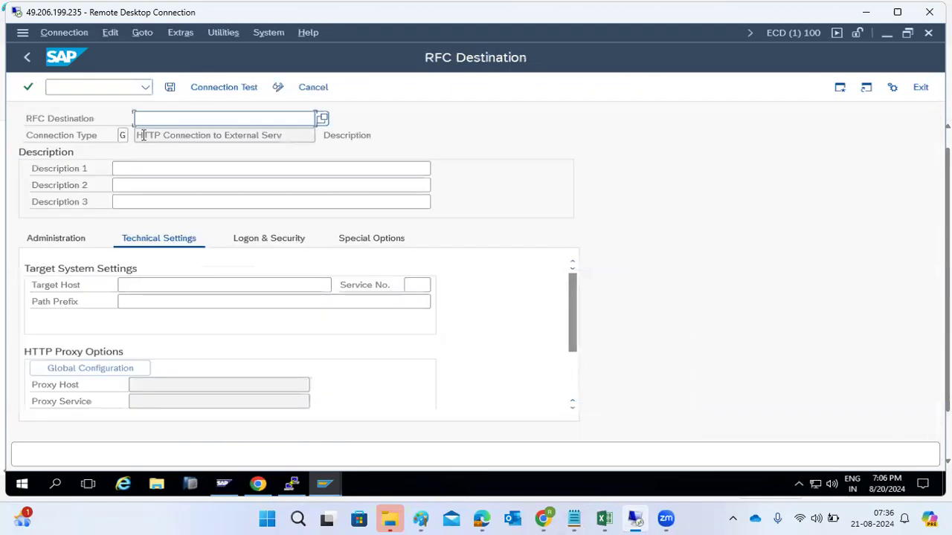
type("ICICI")
key("Tab")
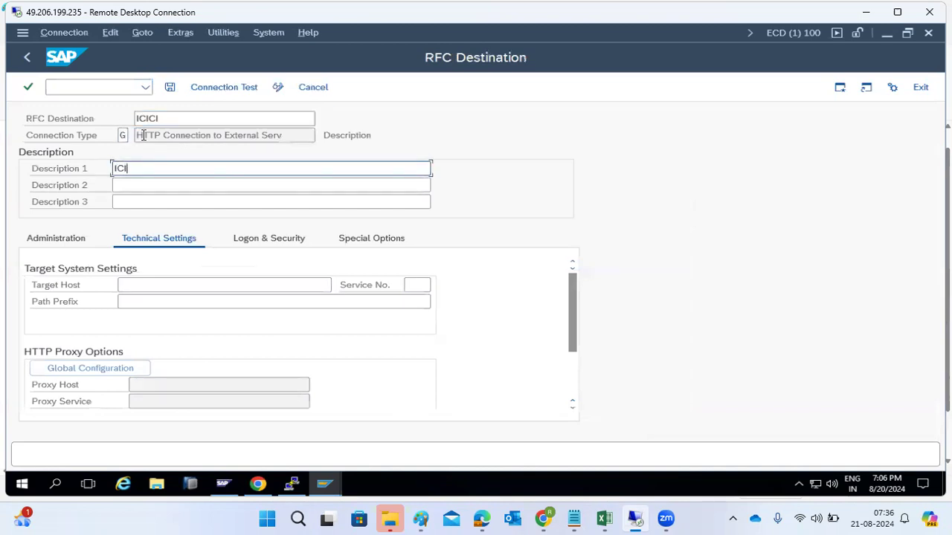
left_click(148, 291)
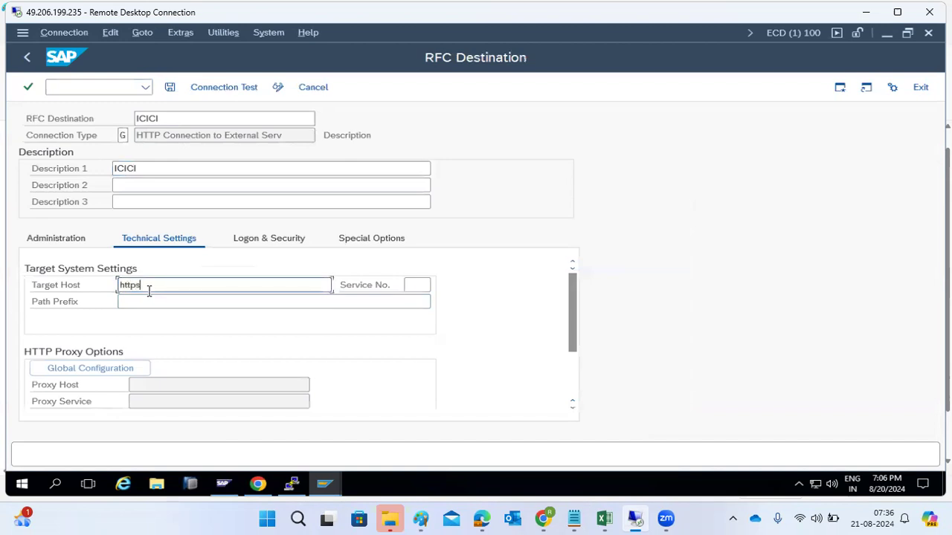
type("https://")
left_click(257, 484)
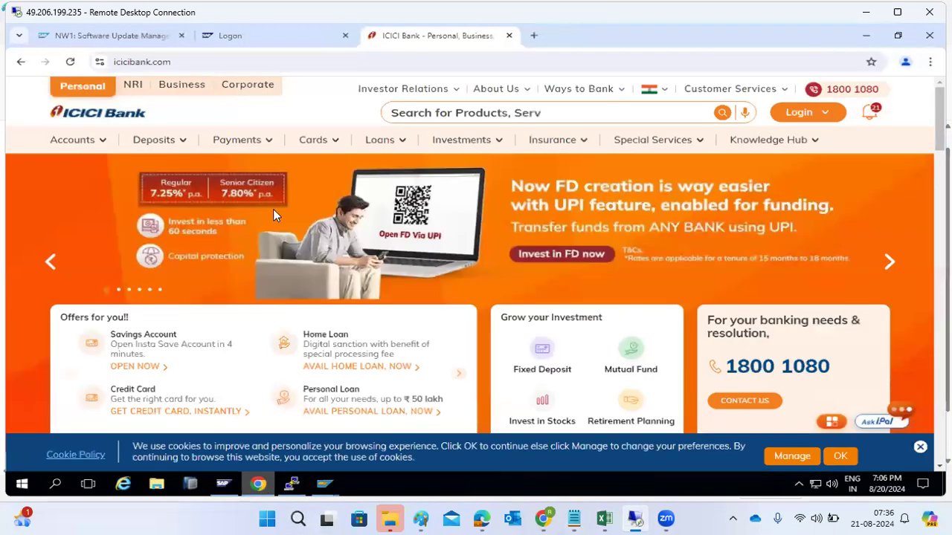
left_click(208, 62)
key("ctrl+c")
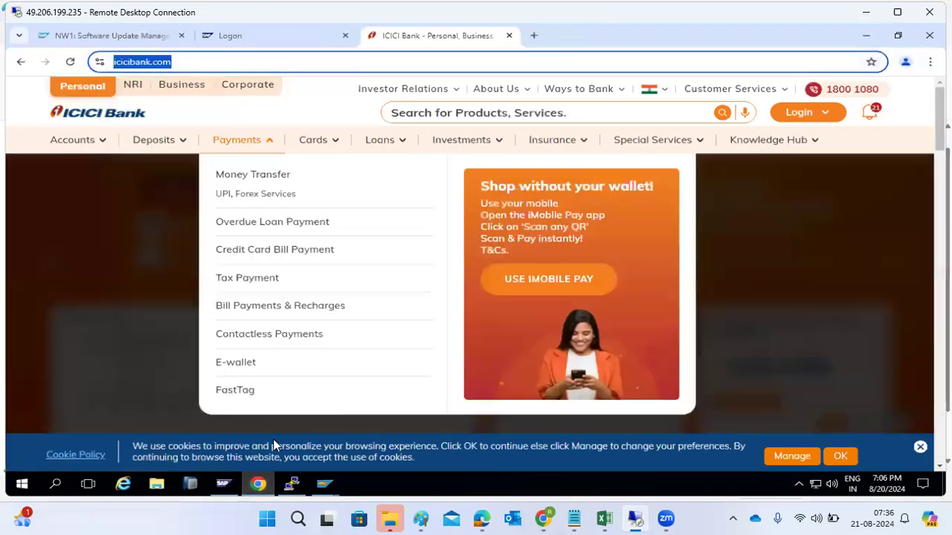
left_click(257, 484)
double_click(162, 284)
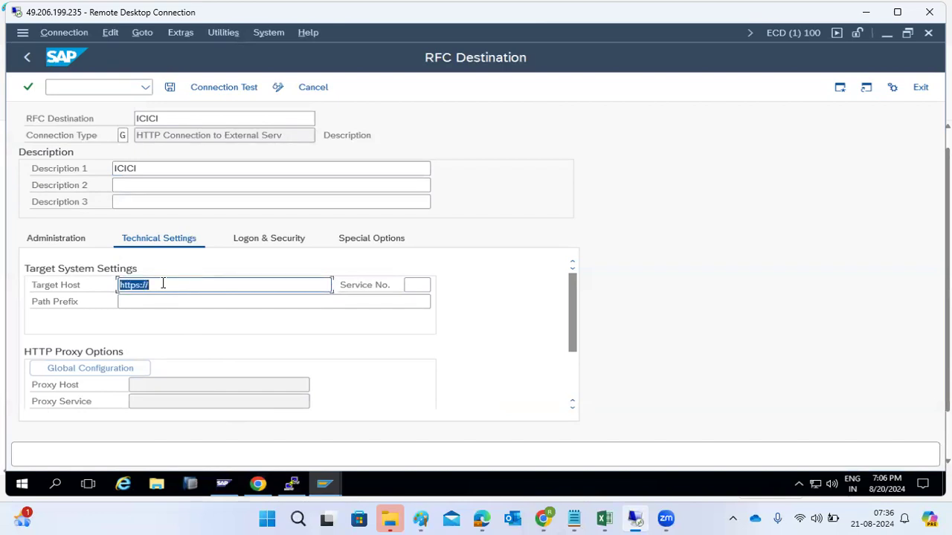
key("ctrl+v")
Set the destination's service number to 80 and save it, accepting the HTTP security notice.
left_click(405, 286)
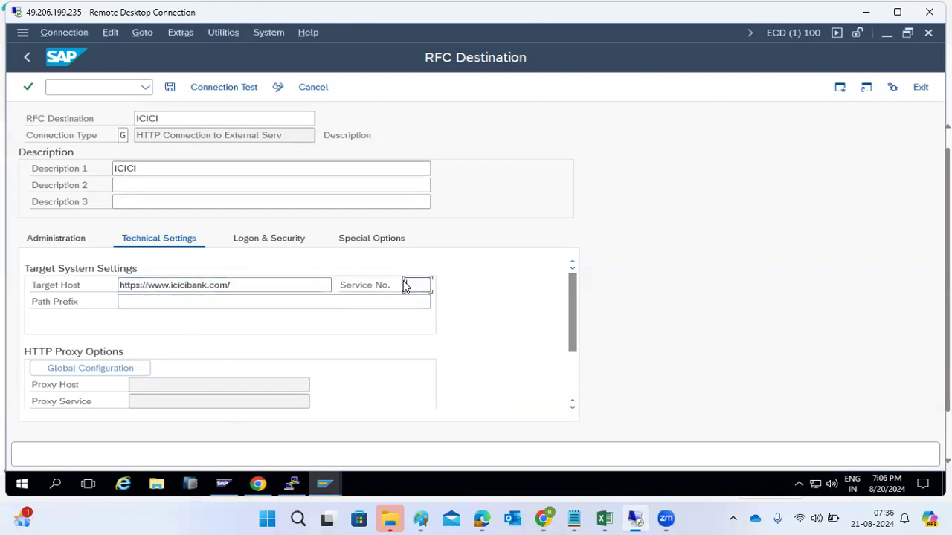
type("80")
left_click(167, 92)
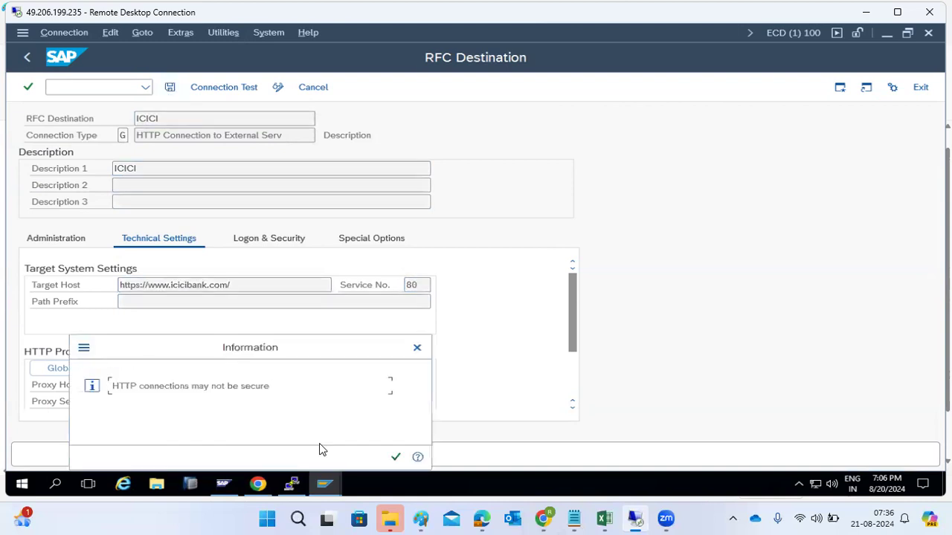
left_click(395, 456)
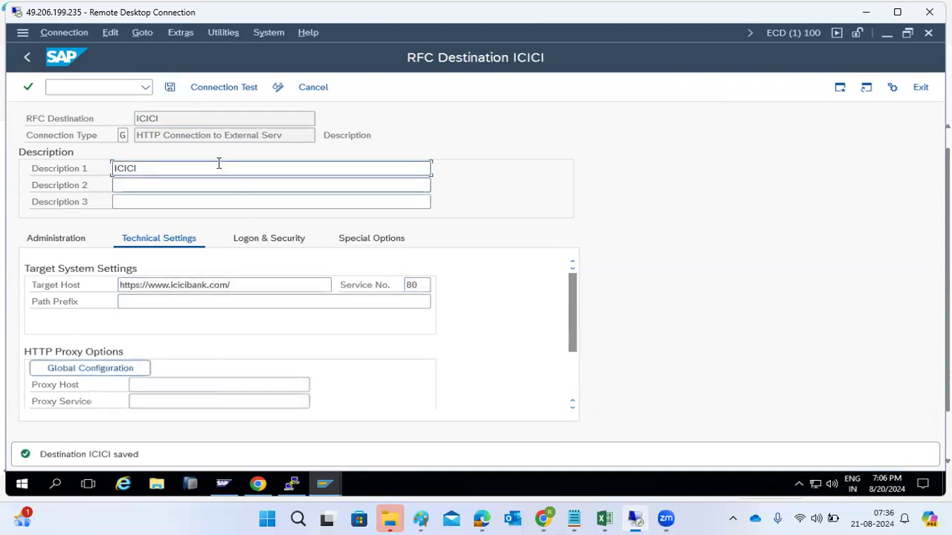
Run a connection test on the ICICI destination, read the result message and close it.
left_click(212, 88)
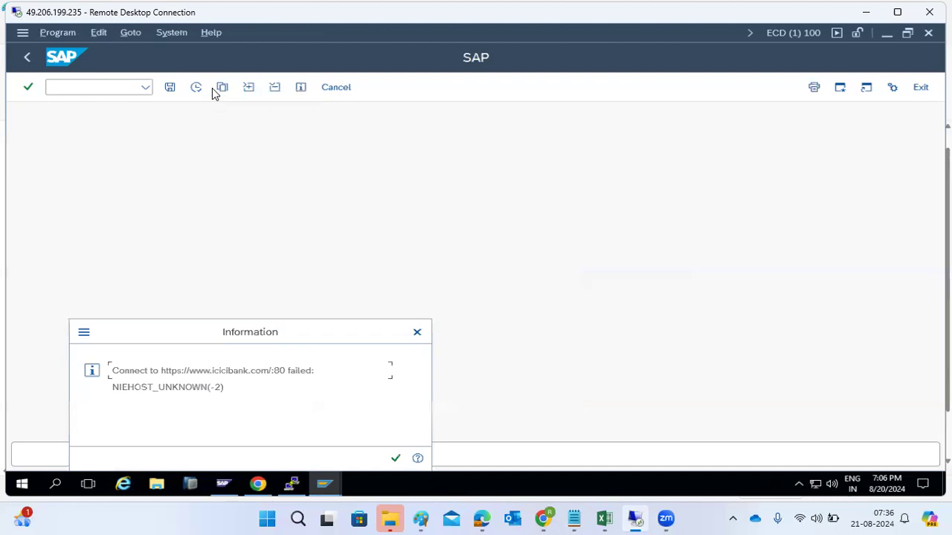
left_click_drag(177, 370, 296, 372)
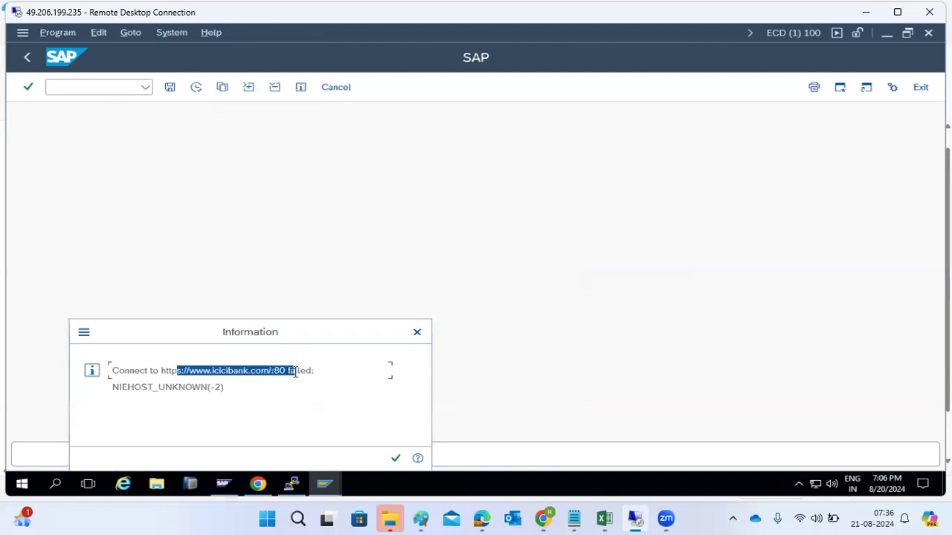
left_click(395, 457)
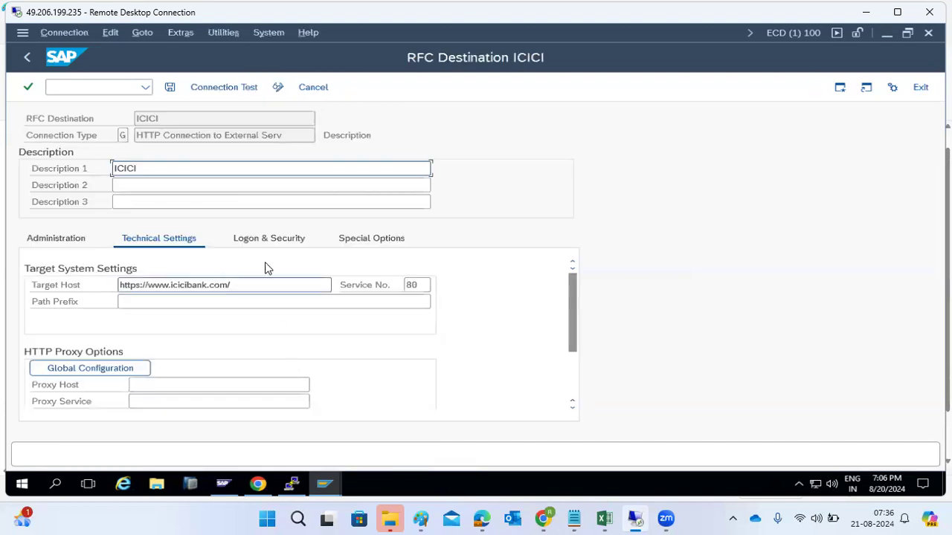
Set SSL to Active in the destination's logon and security options, keeping the DFAULT SSL Client (Standard) certificate, and save.
left_click(266, 239)
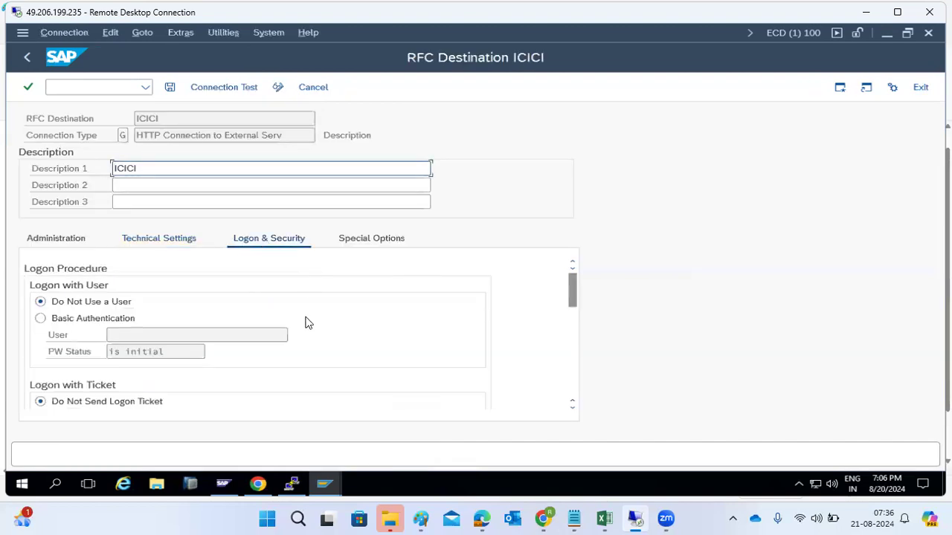
left_click(574, 366)
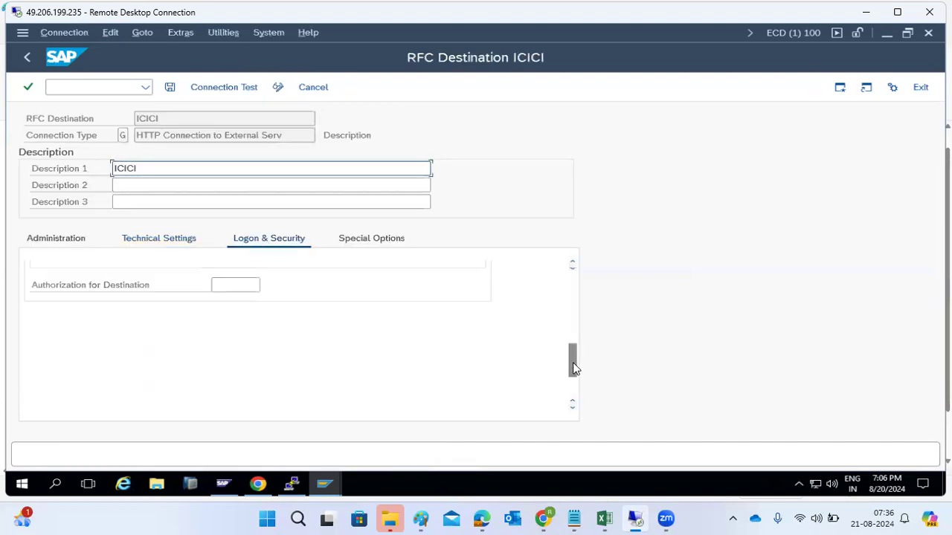
left_click_drag(573, 367, 570, 344)
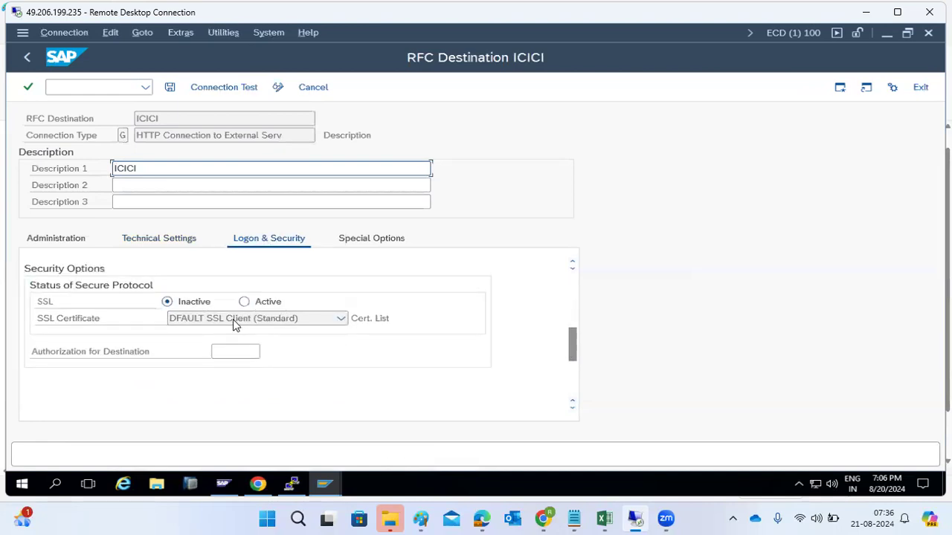
left_click(253, 303)
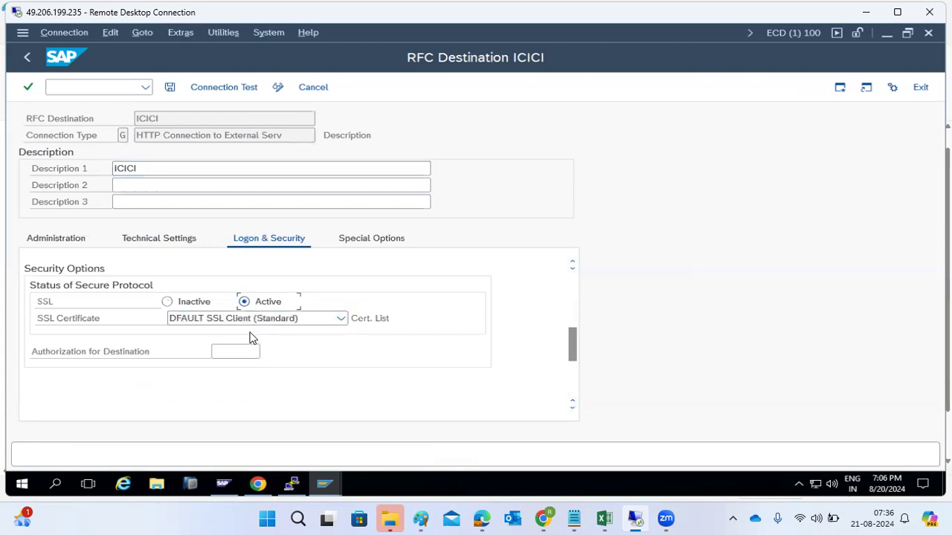
left_click(170, 88)
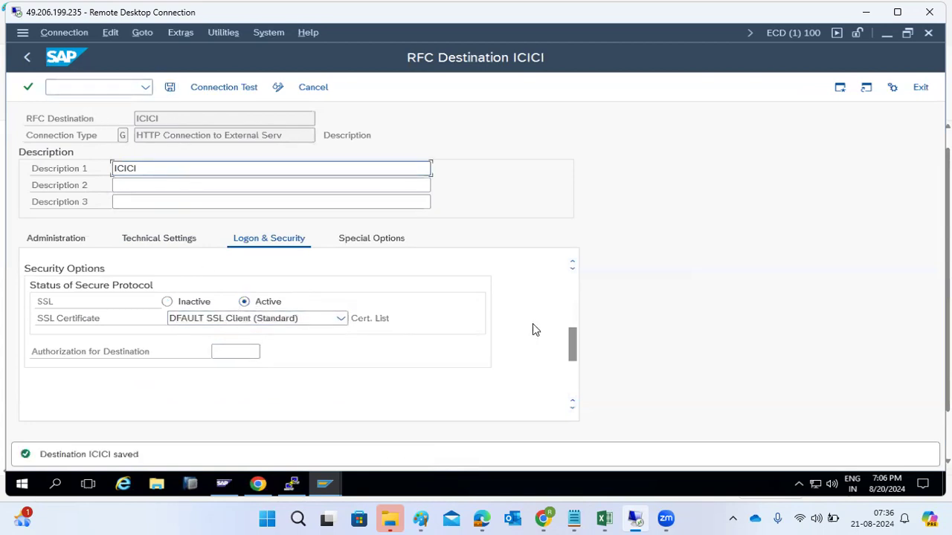
scroll(573, 290, "up", 5)
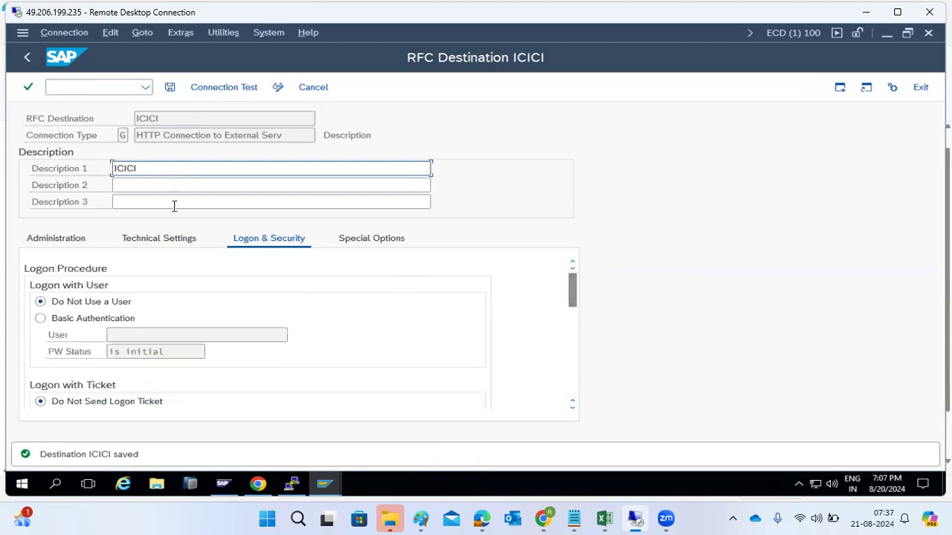
left_click(165, 242)
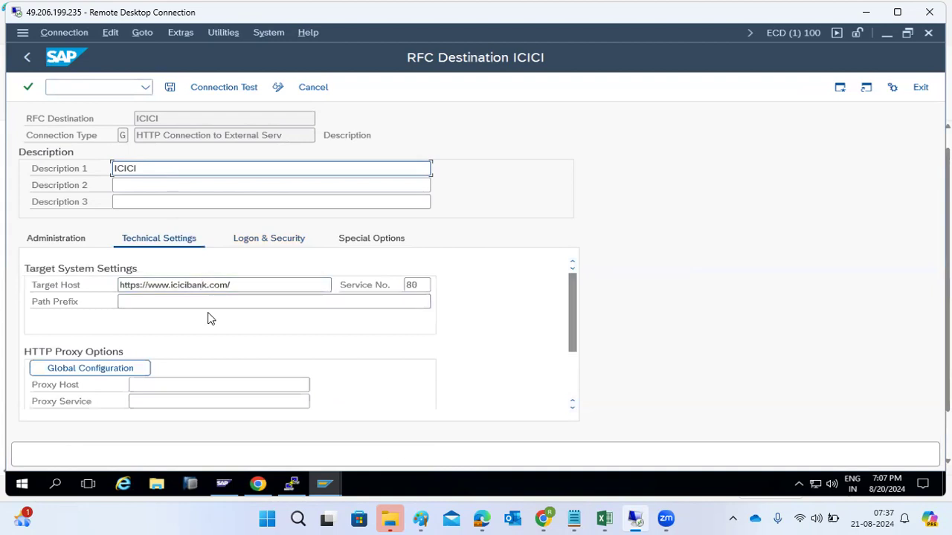
left_click(152, 290)
key("BackSpace")
key("BackSpace")
key("BackSpace")
key("BackSpace")
key("BackSpace")
key("BackSpace")
key("BackSpace")
key("BackSpace")
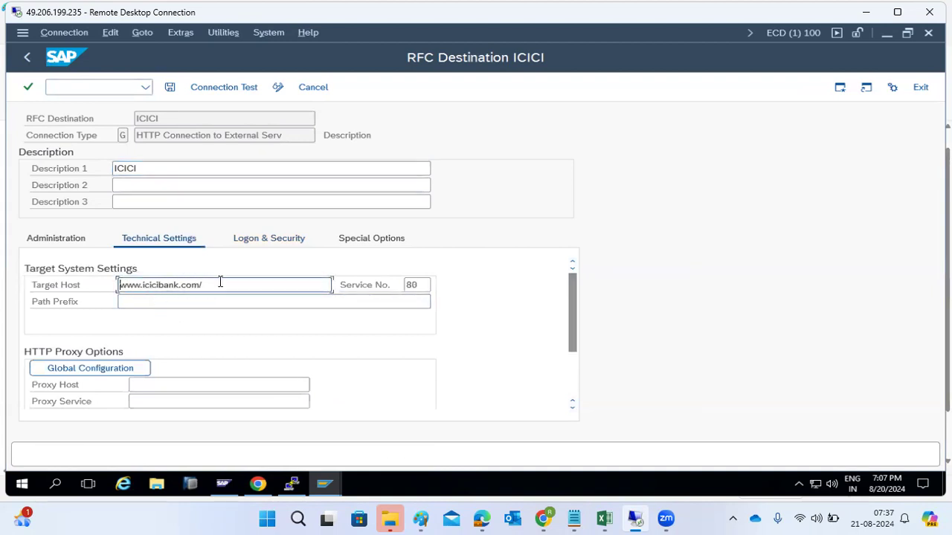
key("Return")
left_click(171, 88)
Repeat the connection test with the shortened host and review the SSL handshake message before closing it.
left_click(208, 90)
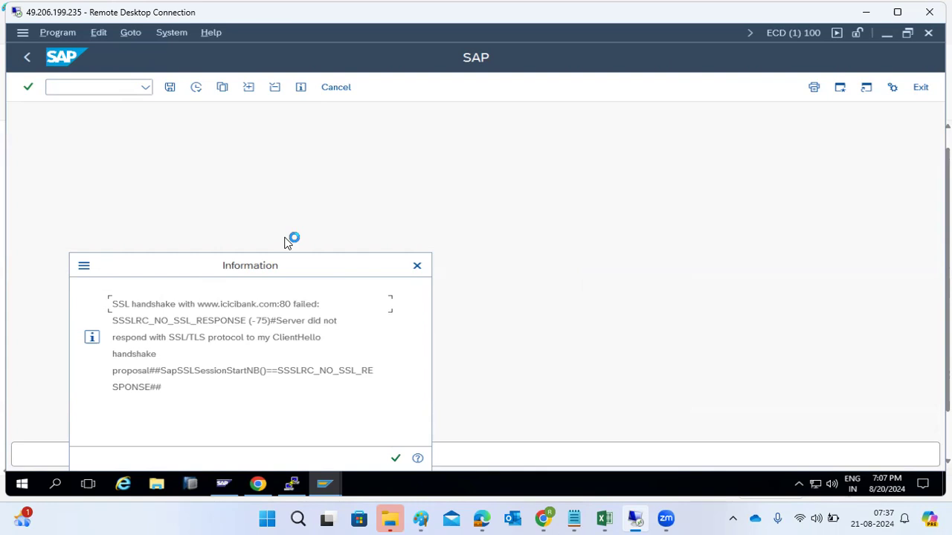
left_click_drag(132, 304, 199, 304)
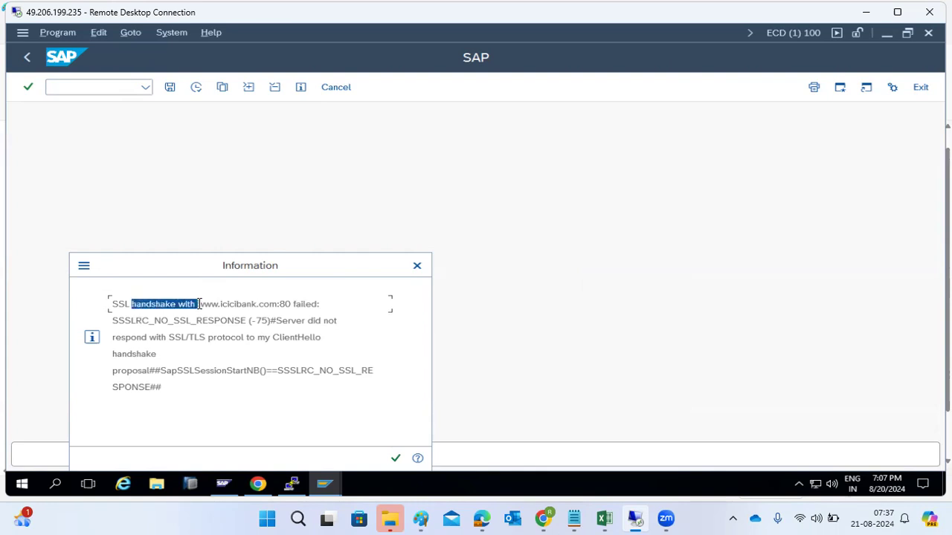
left_click(399, 457)
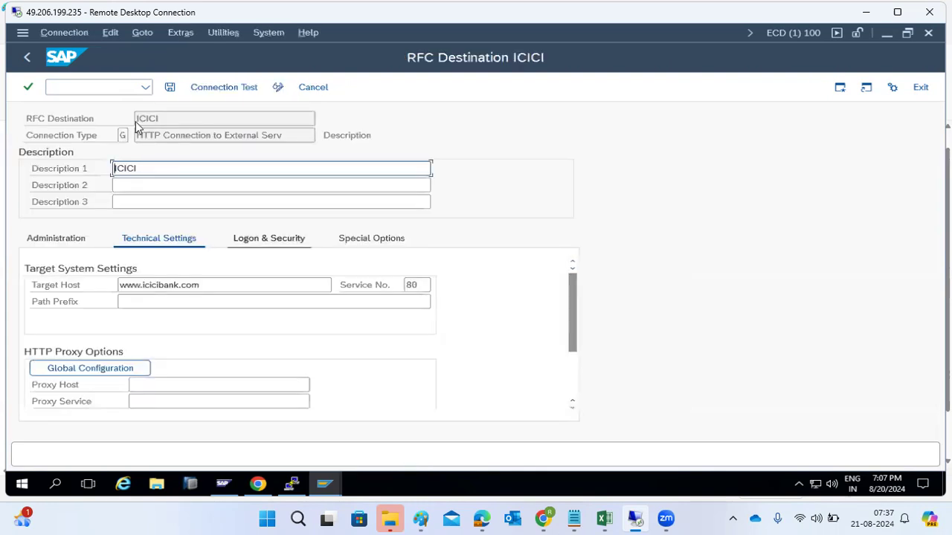
Open transaction STRUSTSSO2 in change mode and expand the SSL client SSL Client (Standard) PSE.
left_click(101, 85)
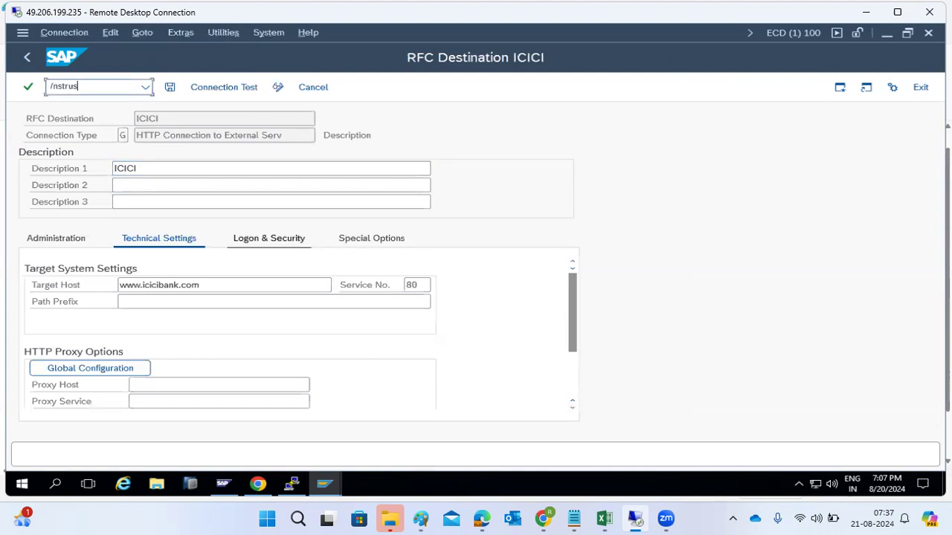
type("/nstrustsso2")
key("Return")
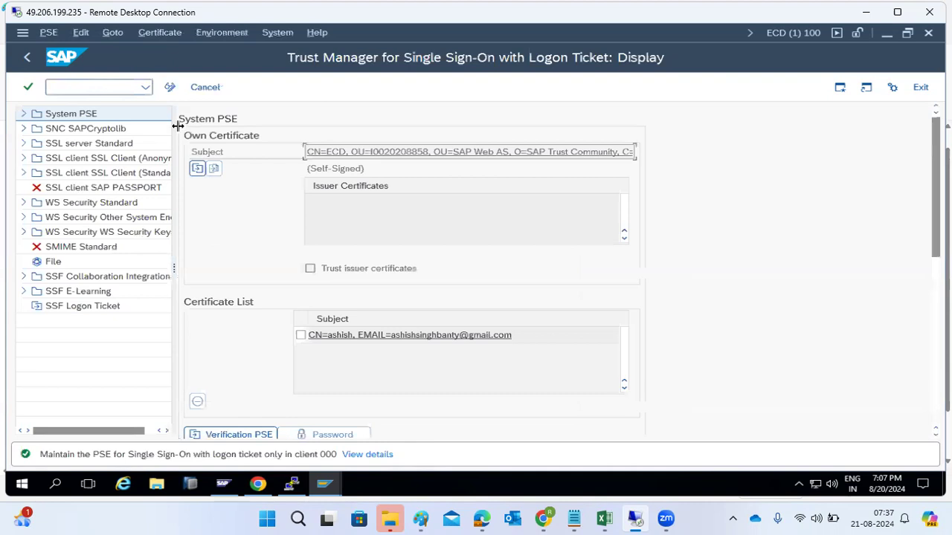
left_click(104, 174)
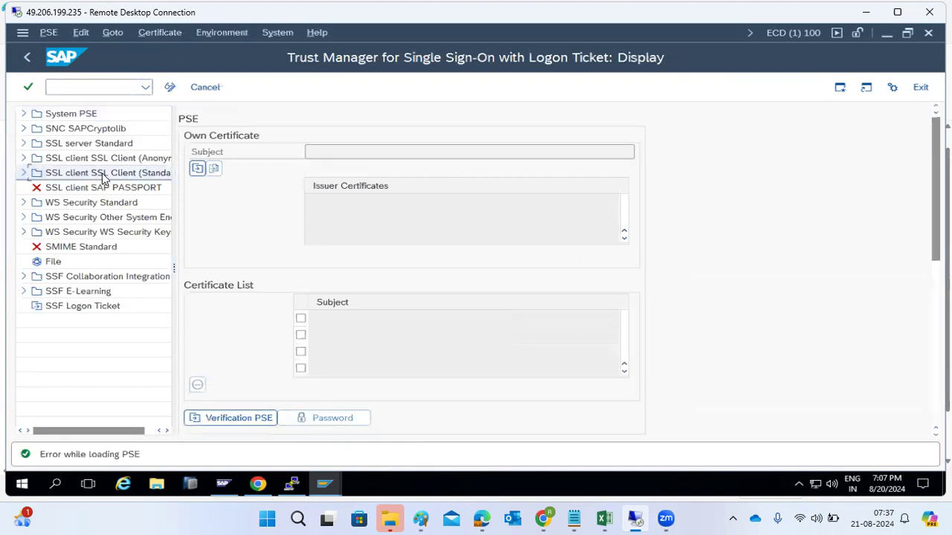
left_click(170, 87)
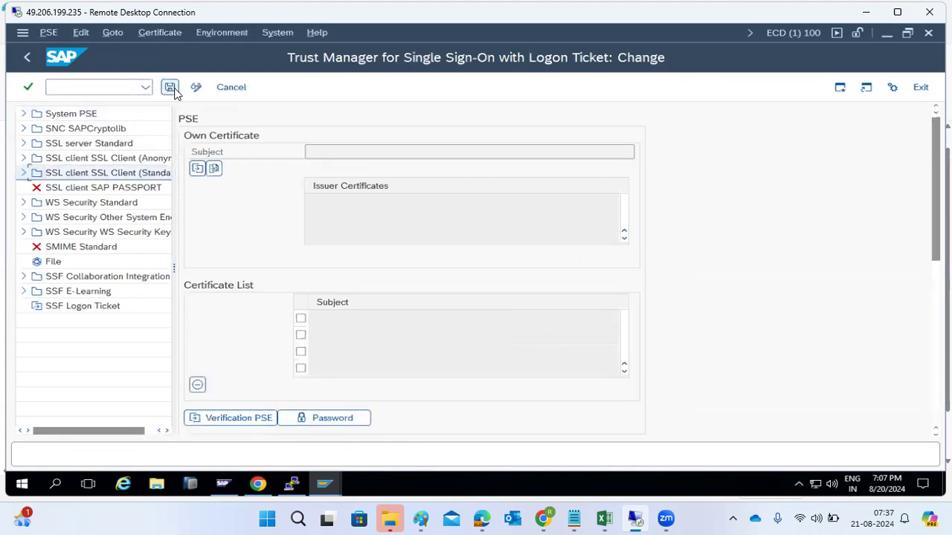
left_click(65, 177)
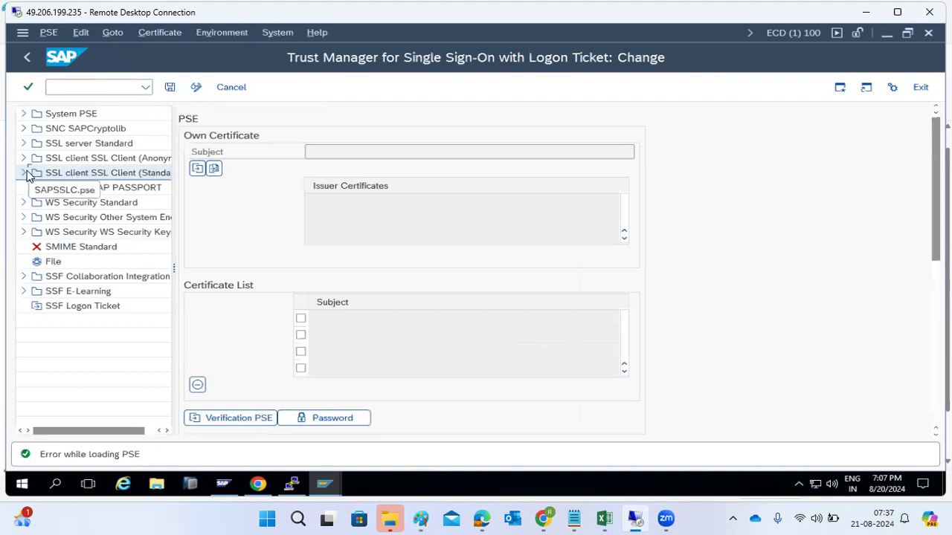
left_click(24, 173)
left_click(64, 188)
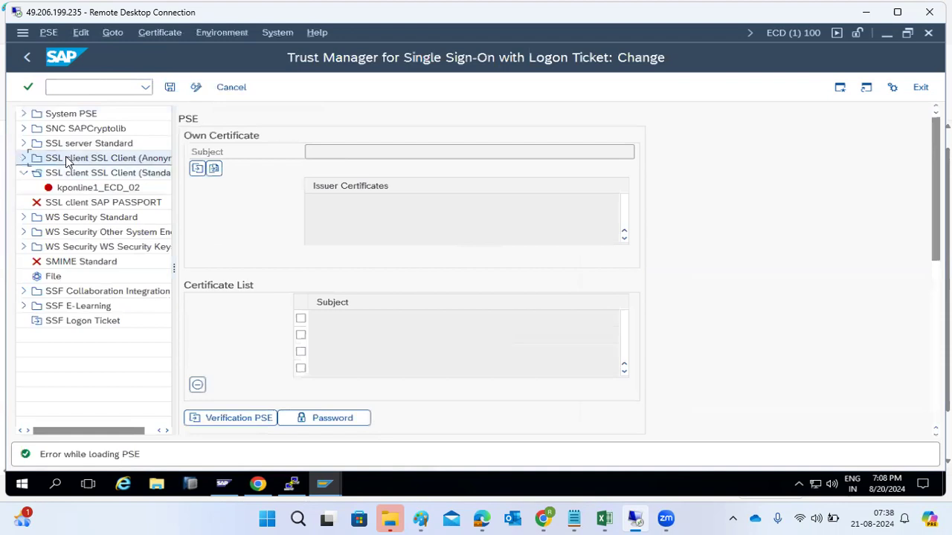
Delete the SSL client PSEs for Anonymous and Standard, confirming both deletions.
right_click(67, 162)
left_click(97, 187)
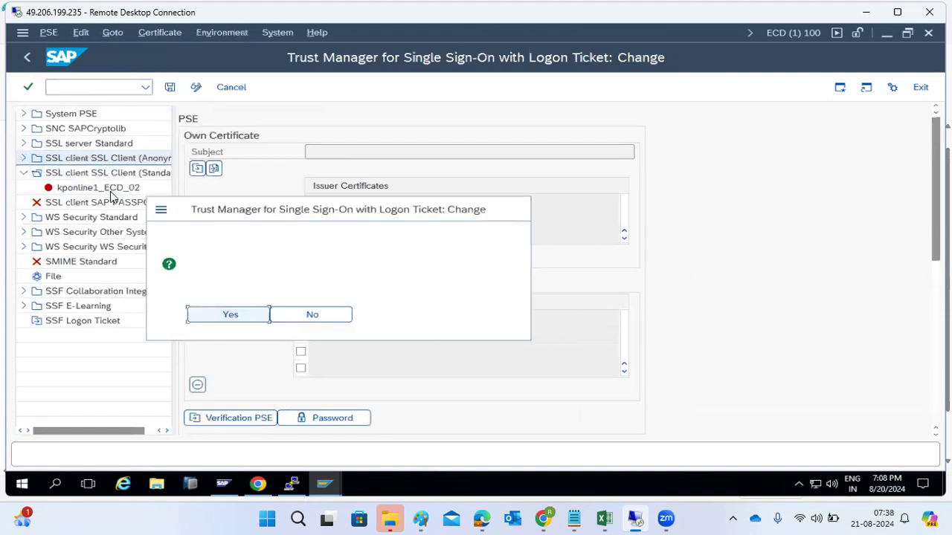
left_click(218, 314)
right_click(72, 176)
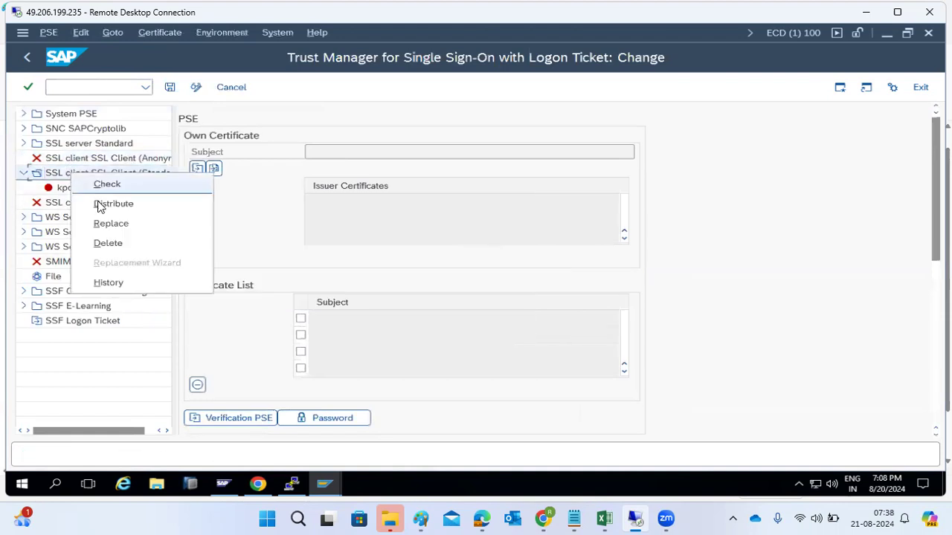
left_click(109, 244)
left_click(236, 318)
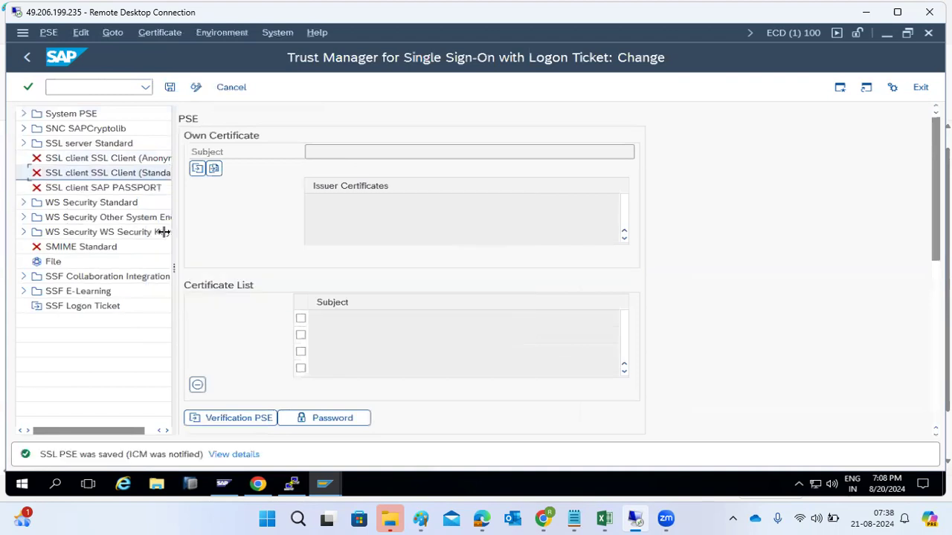
Create the SSL client (Anonymous) PSE with RSA, key strength 2048 and SHA256.
right_click(100, 159)
left_click(117, 171)
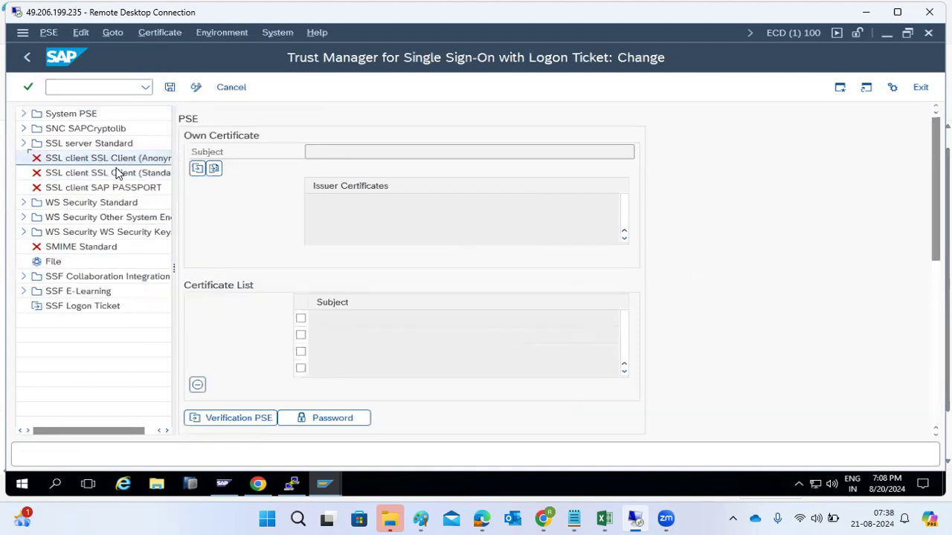
left_click(532, 439)
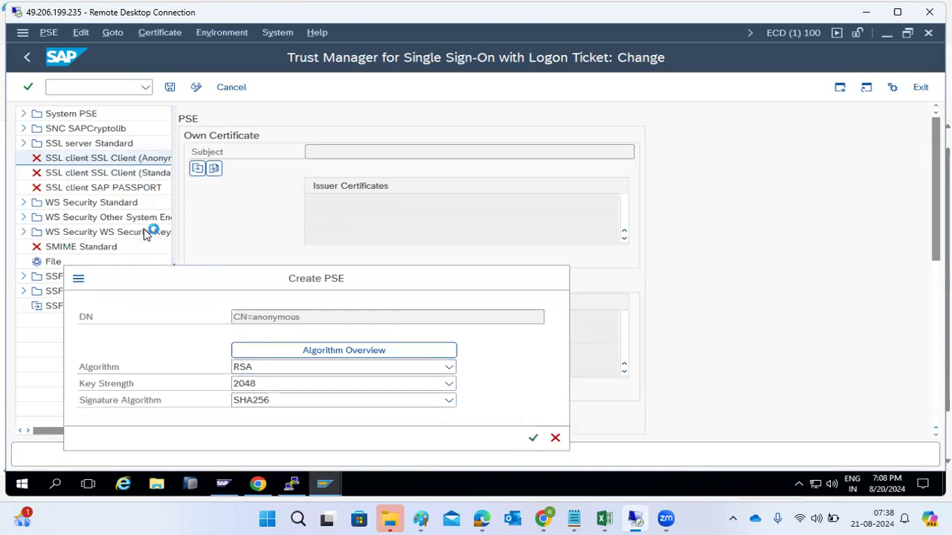
Create the SSL client (Standard) PSE with the proposed name and organization details, RSA, key strength 2048 and SHA256.
right_click(83, 178)
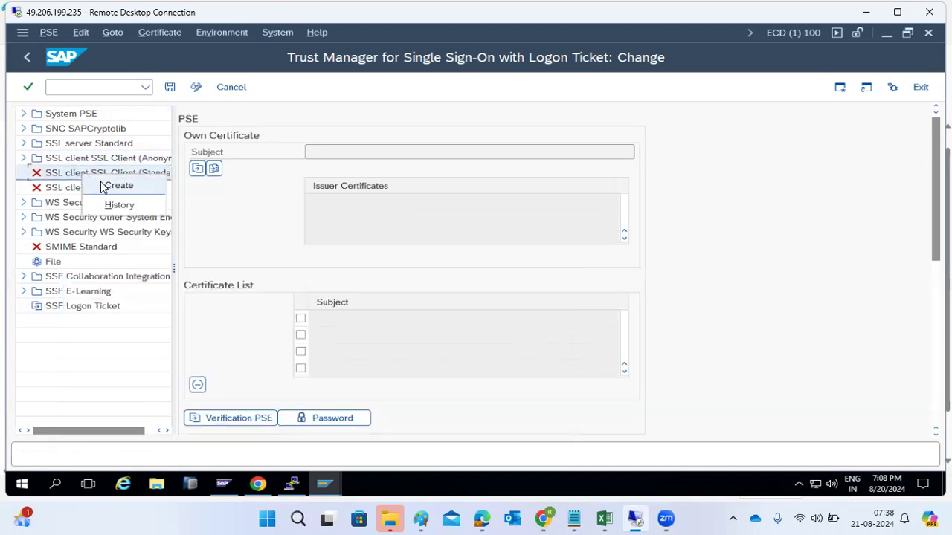
left_click(101, 187)
left_click(428, 458)
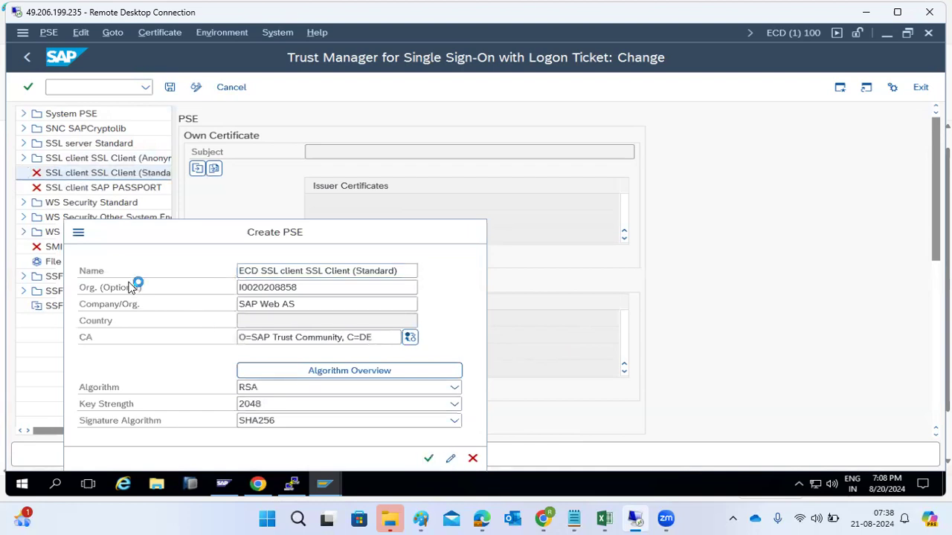
double_click(58, 180)
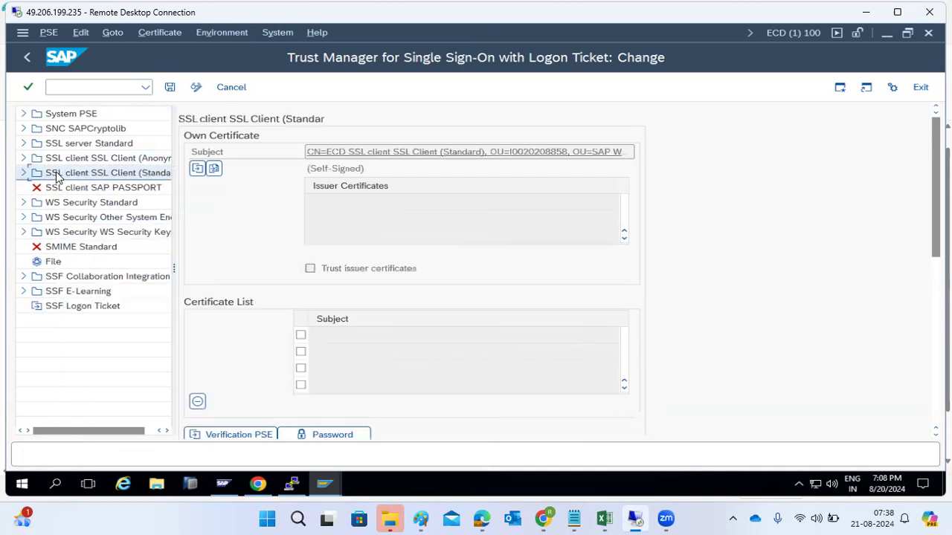
left_click(24, 174)
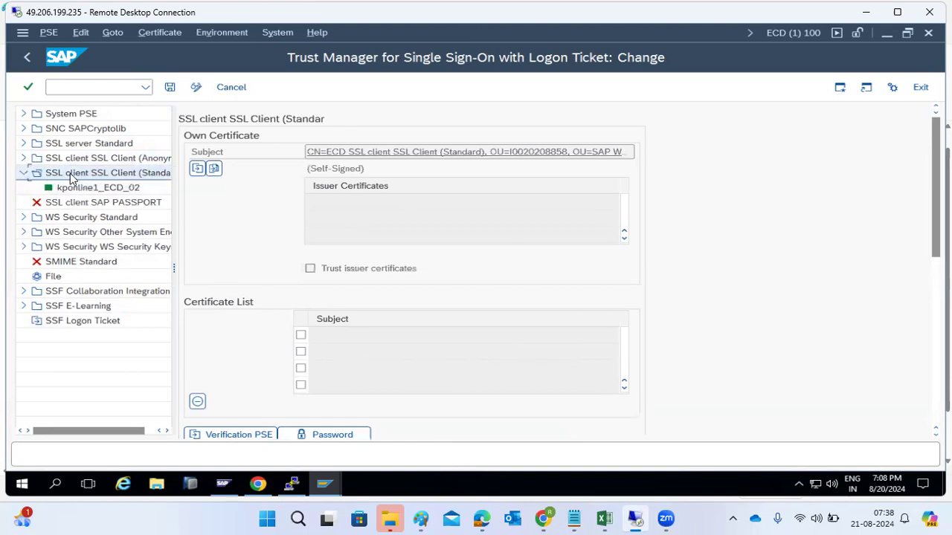
left_click(319, 152)
left_click(936, 342)
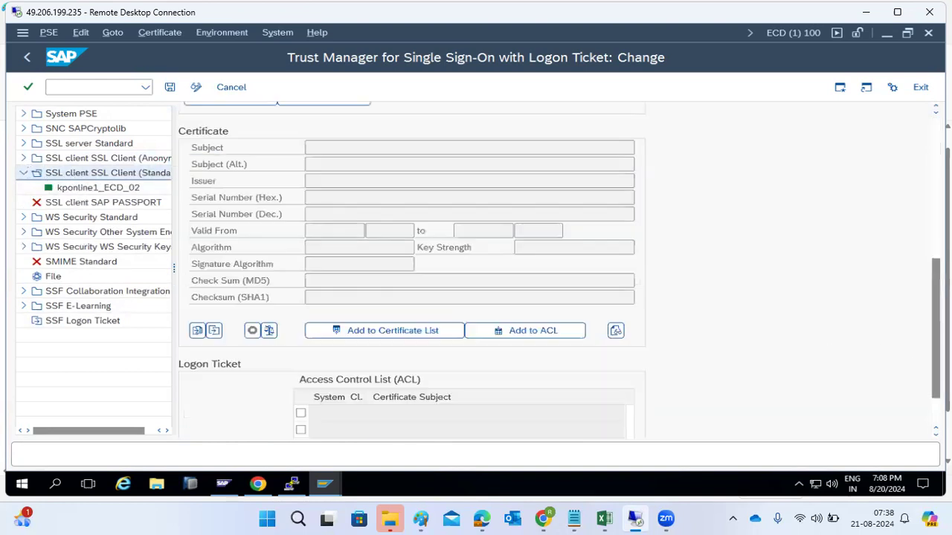
left_click(196, 331)
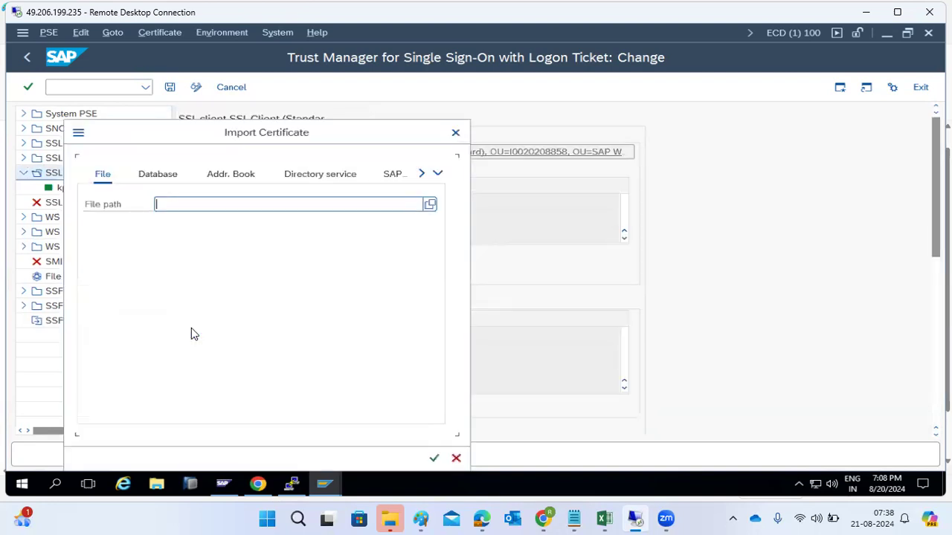
left_click(430, 205)
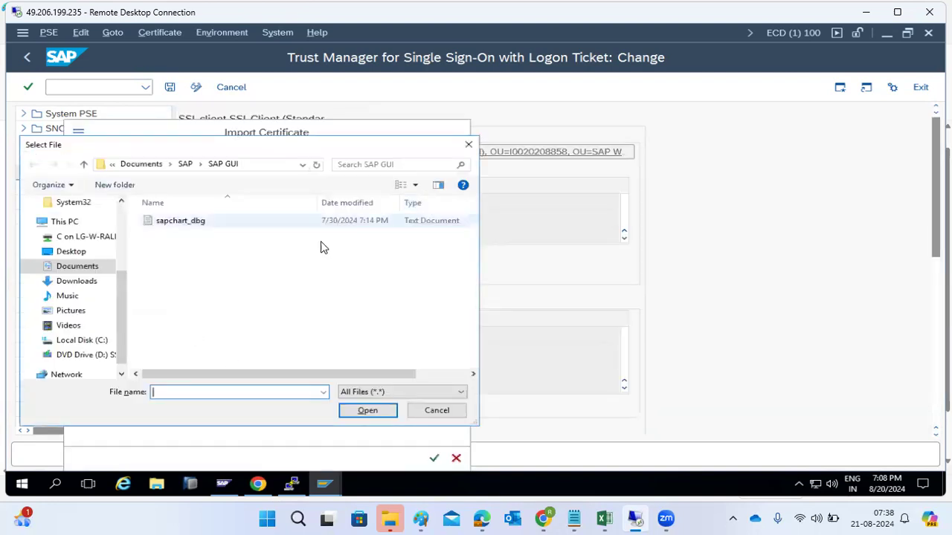
left_click(74, 280)
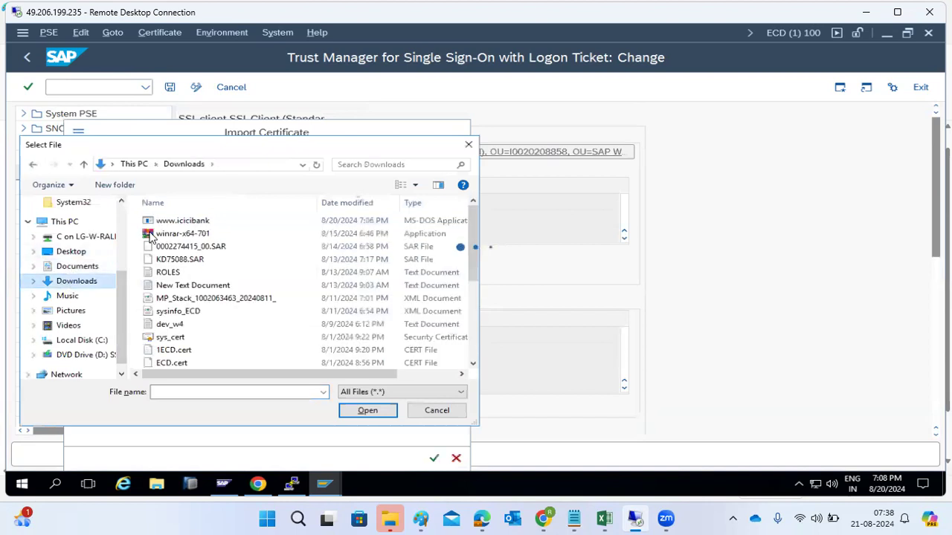
double_click(179, 220)
left_click(433, 458)
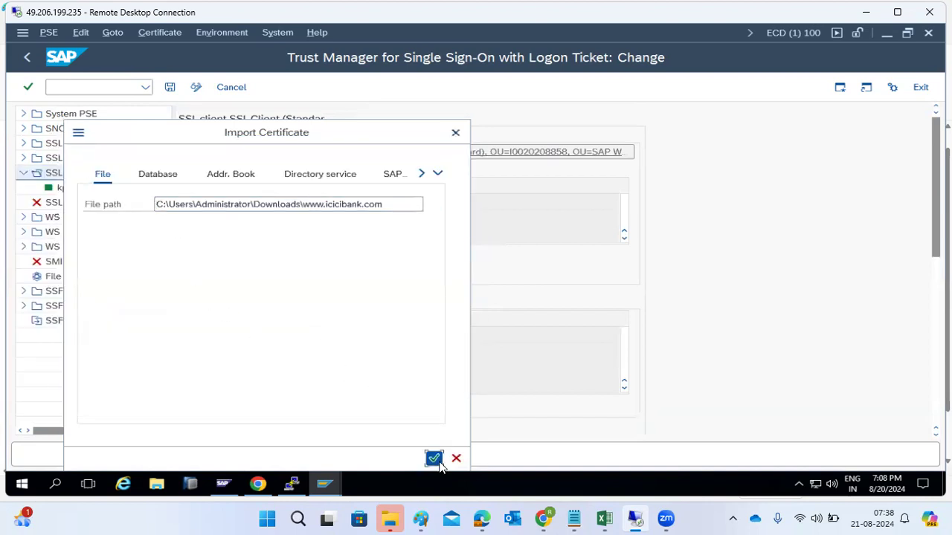
left_click(74, 332)
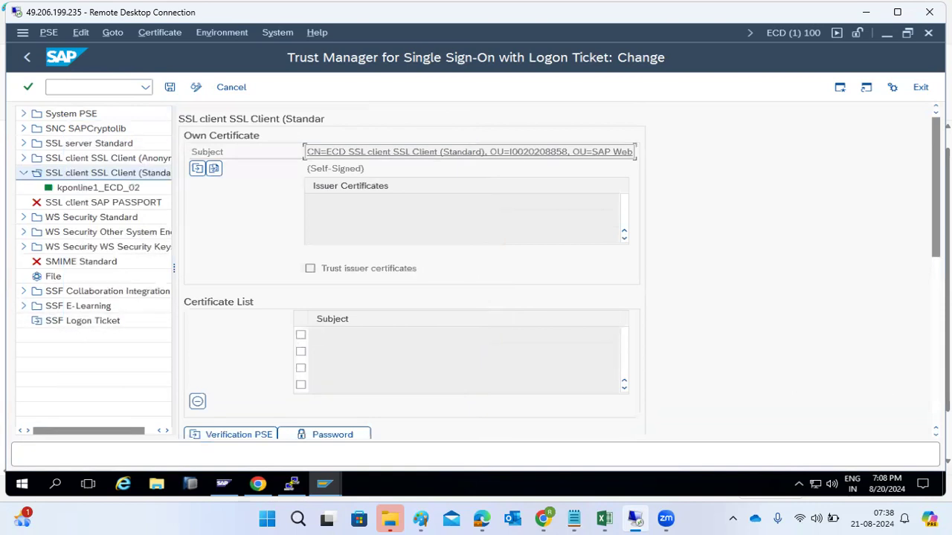
left_click(375, 330)
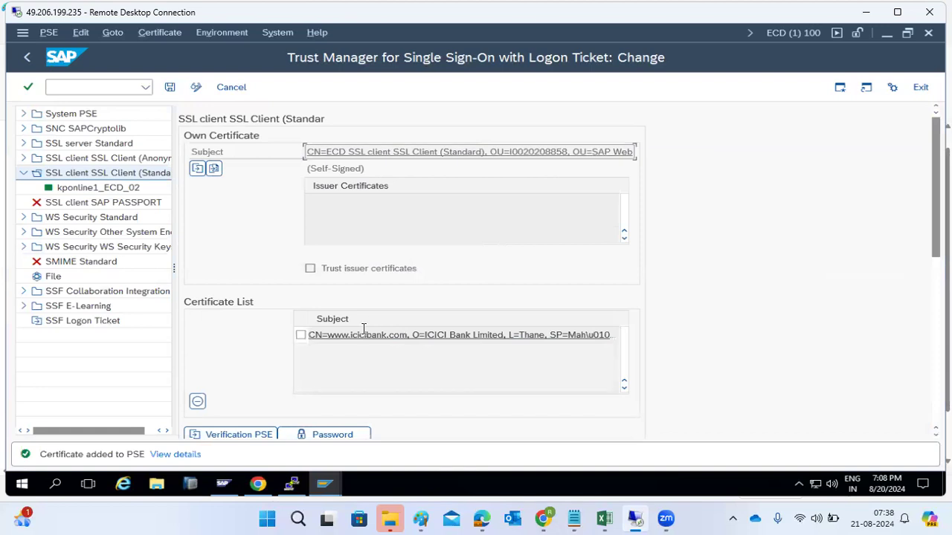
left_click(82, 159)
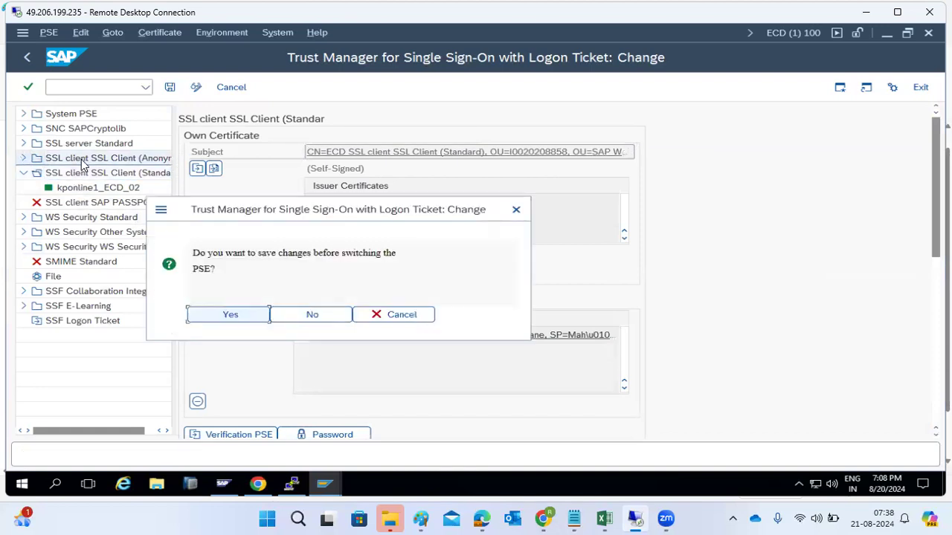
left_click(232, 315)
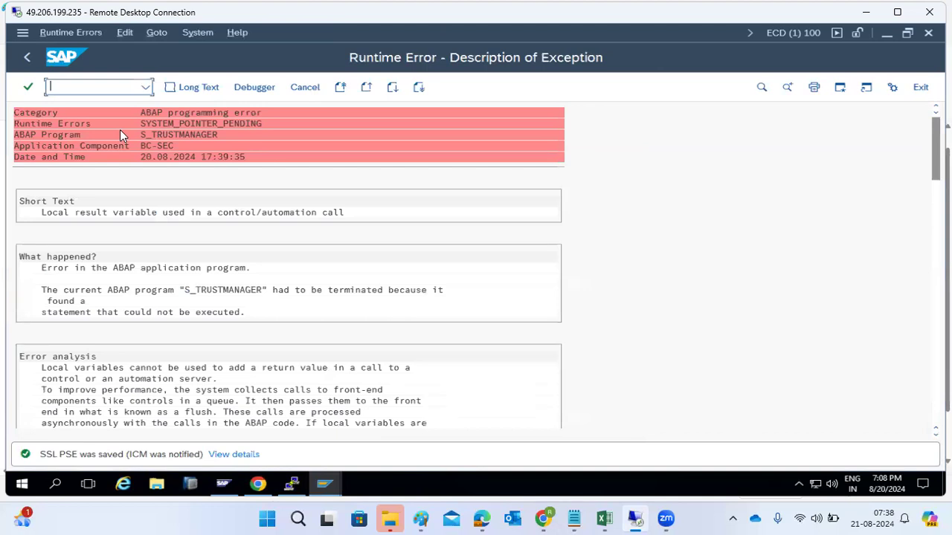
Reopen transaction STRUSTSSO2 and display the SSL client SSL Client (Standard) PSE to check its saved certificate list.
left_click(146, 87)
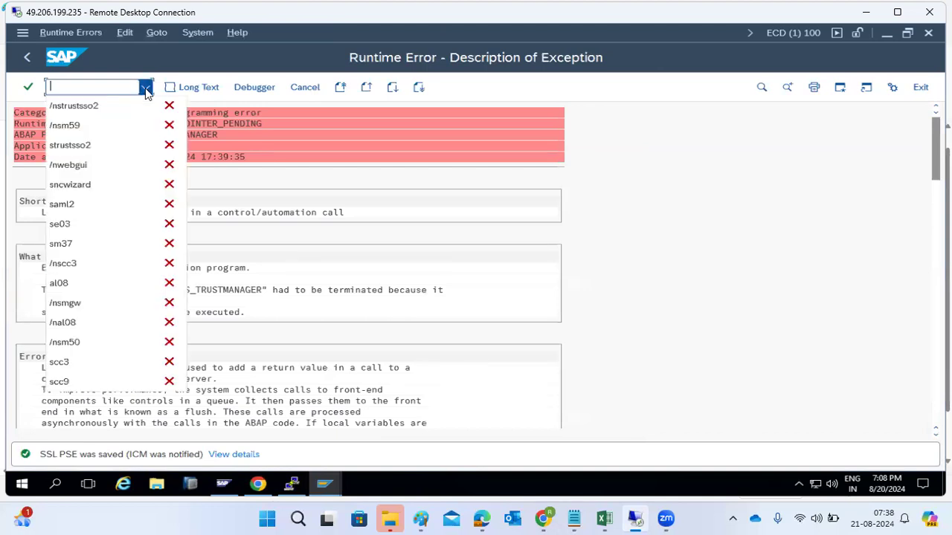
left_click(110, 103)
key("Return")
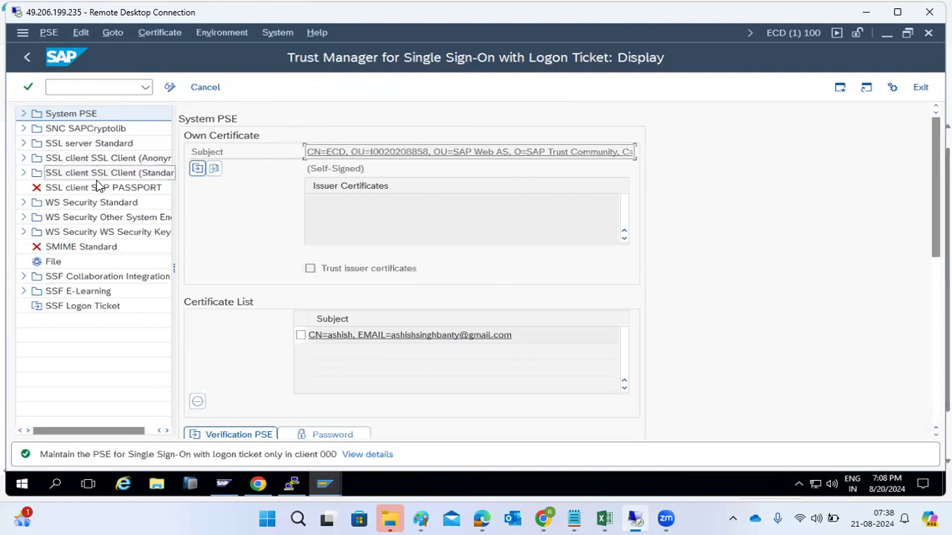
left_click(97, 174)
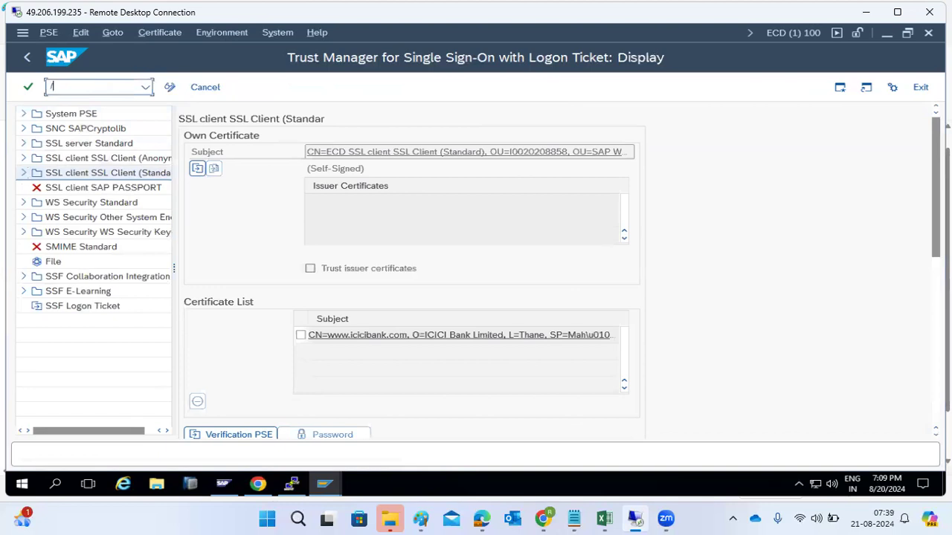
Open the HTTP destination ICICI in transaction SM59, run its connection test and dismiss the resulting message.
type("/nsm59")
key("Return")
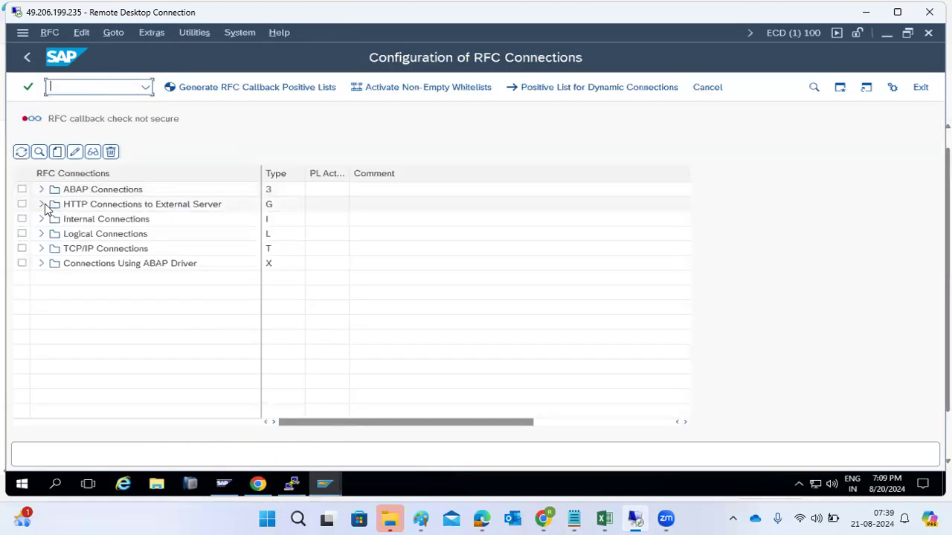
left_click(42, 204)
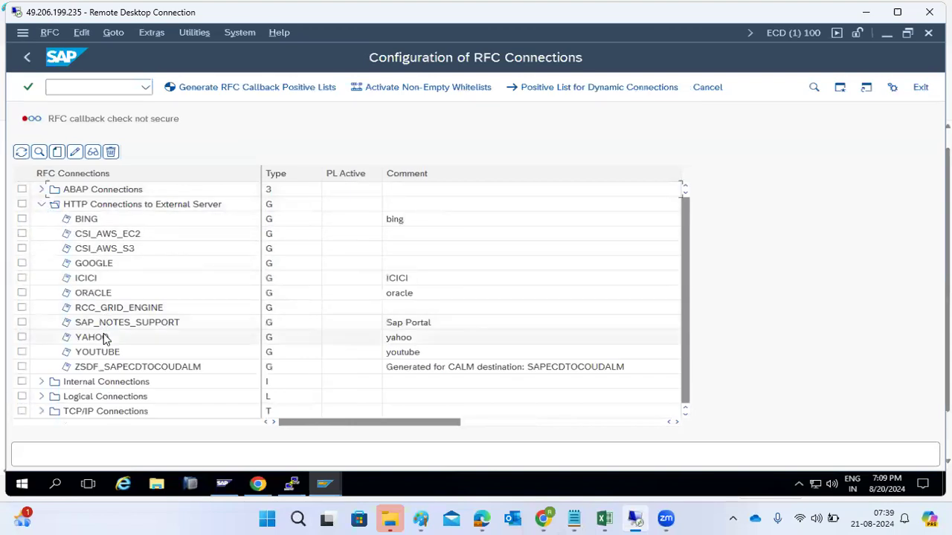
double_click(85, 279)
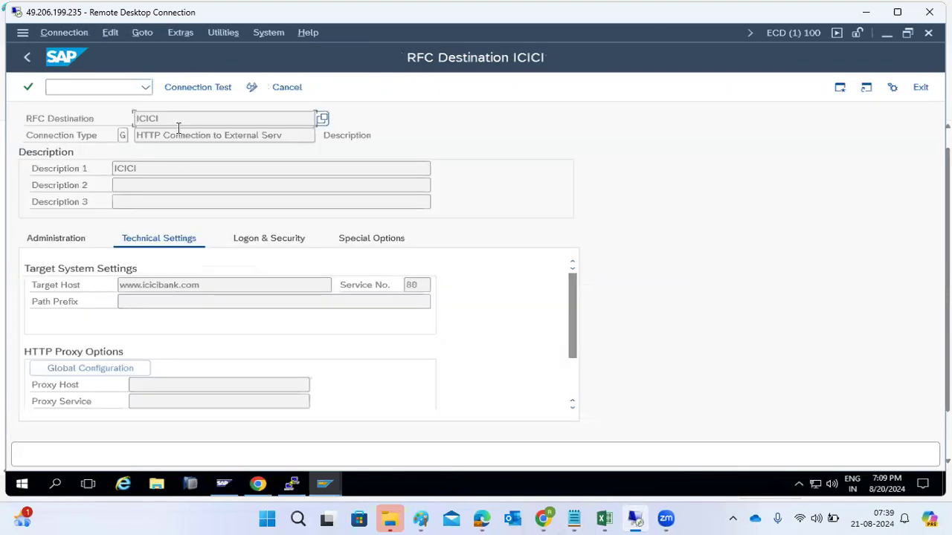
left_click(190, 91)
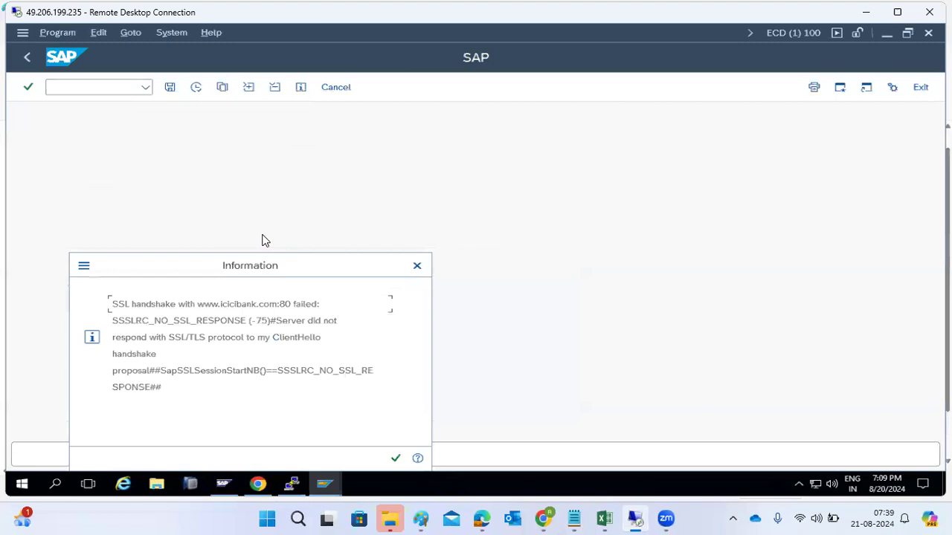
left_click(395, 458)
Review the SSL status and SSL certificate choice of the ICICI destination, keeping DFAULT SSL Client (Standard), and return to its technical settings.
left_click(256, 239)
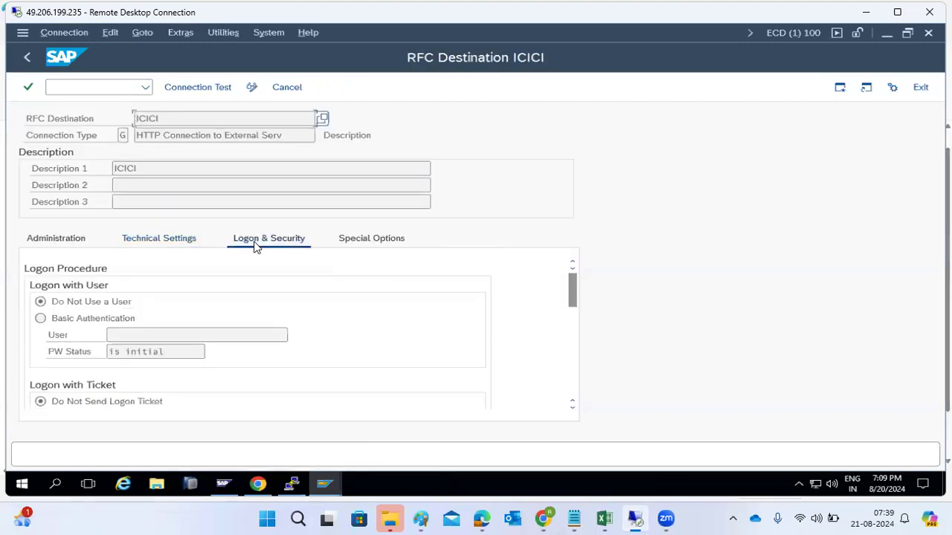
left_click(574, 376)
left_click(574, 372)
left_click_drag(574, 369, 572, 345)
left_click(230, 355)
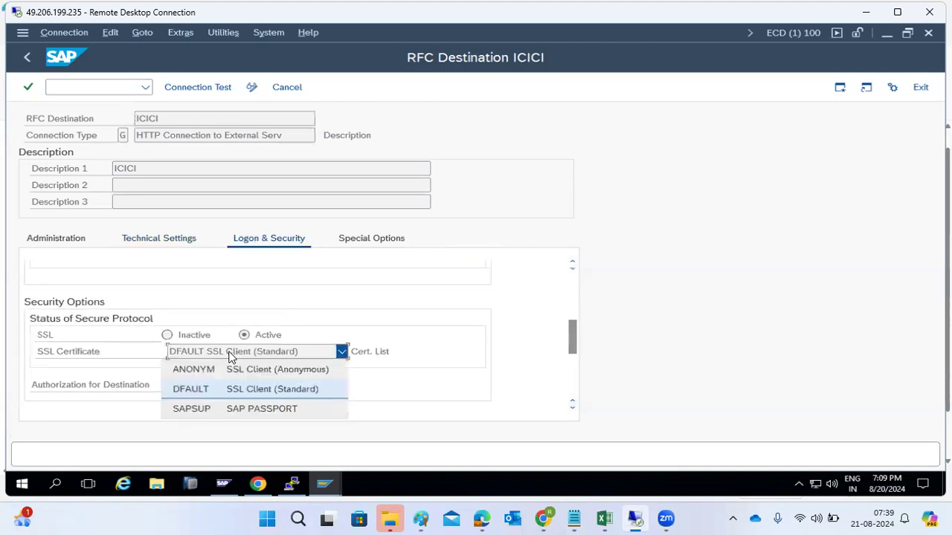
left_click(230, 391)
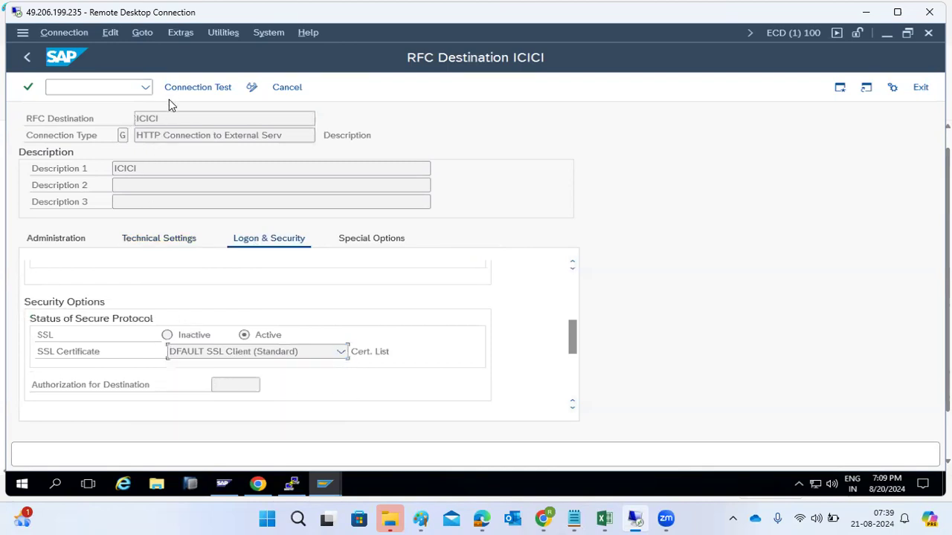
left_click(158, 236)
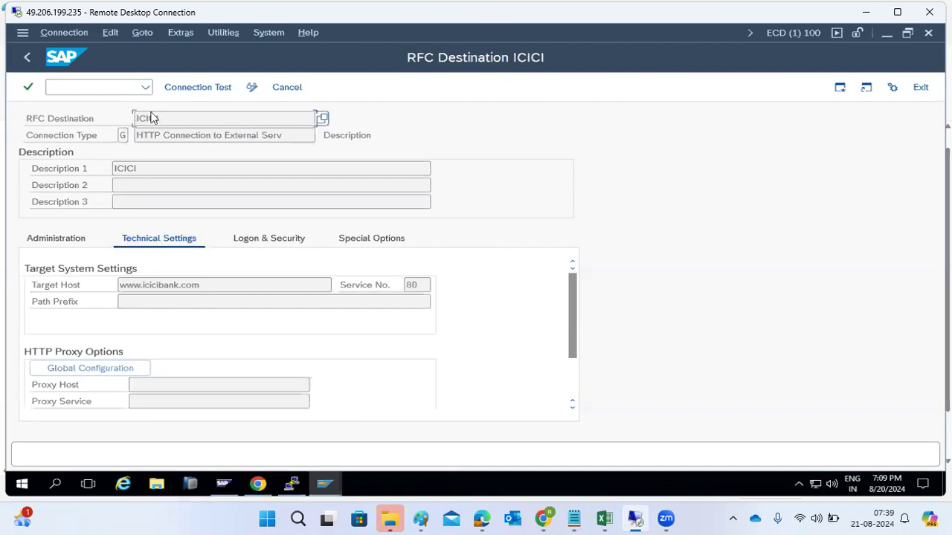
Leave SM59 and display the SSL client SSL Client (Standard) PSE in transaction STRUSTSSO2 again.
left_click(26, 60)
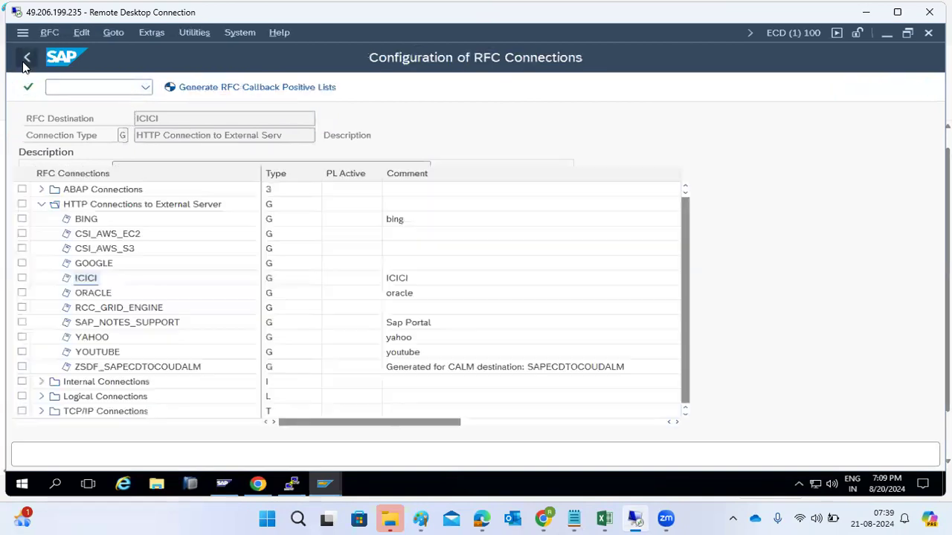
left_click(27, 59)
left_click(146, 87)
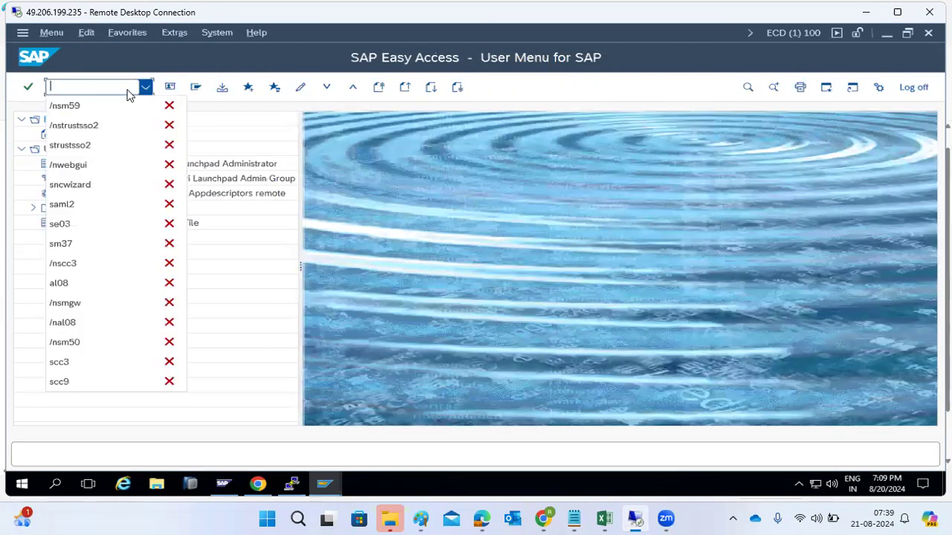
left_click(75, 125)
key("Return")
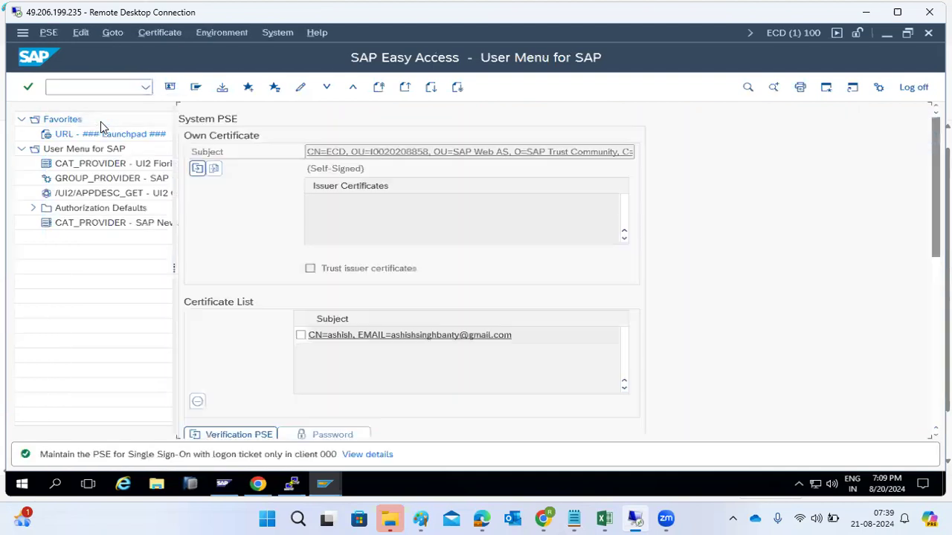
left_click(111, 172)
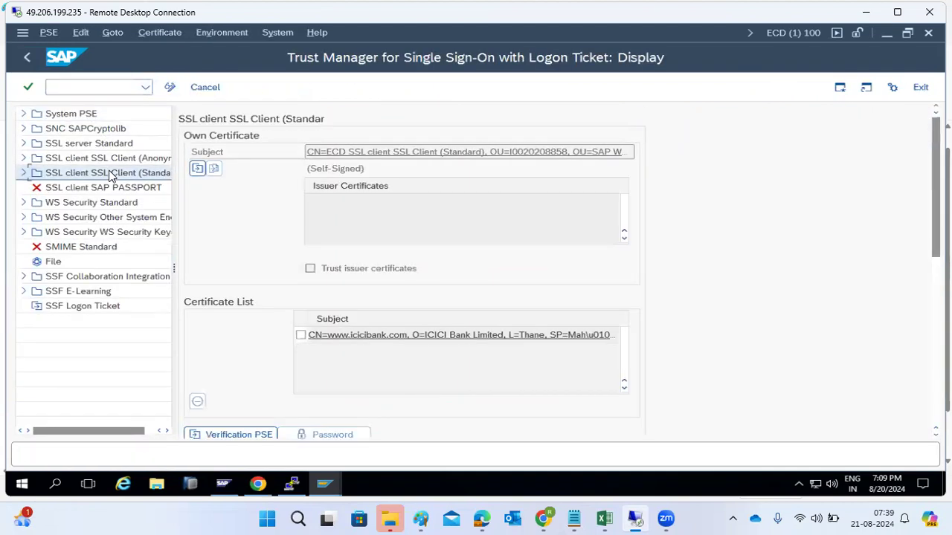
left_click(364, 335)
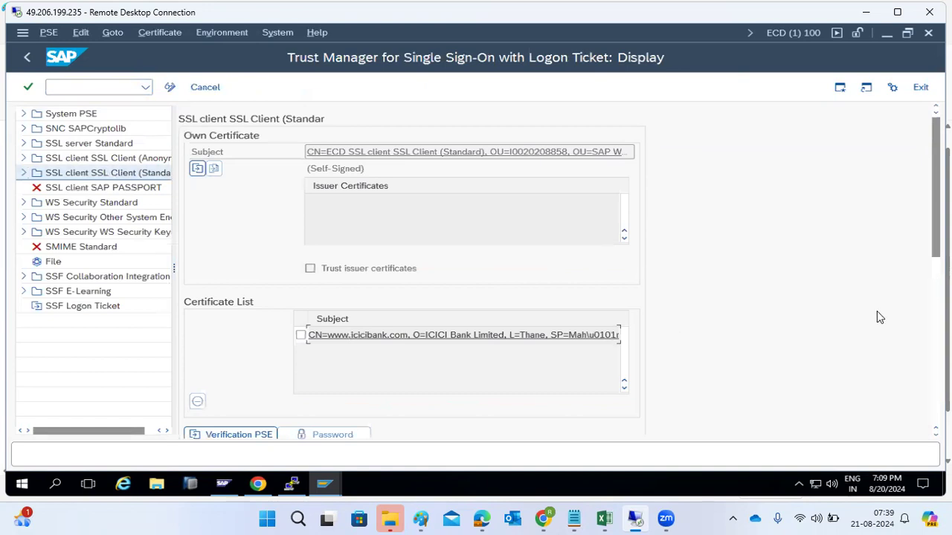
scroll(409, 297, "down", 5)
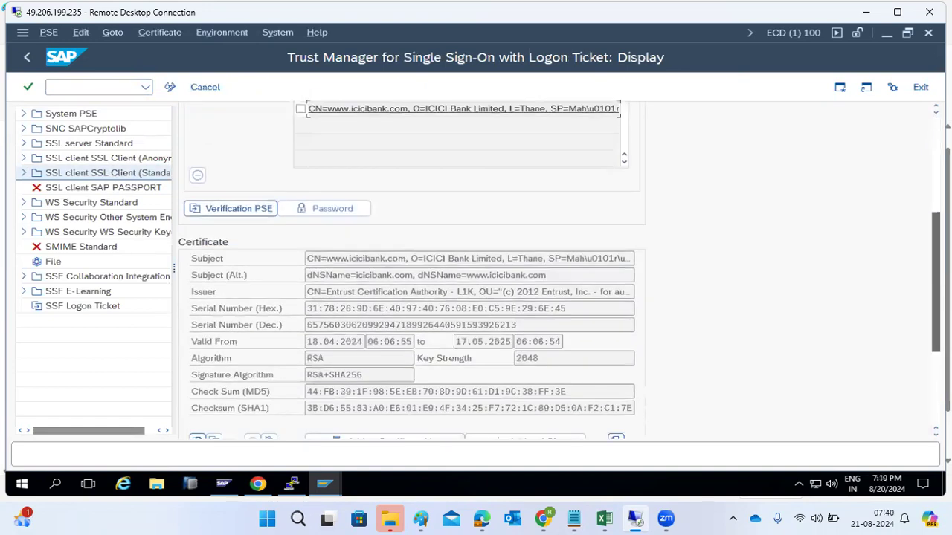
scroll(204, 222, "down", 2)
scroll(204, 223, "up", 5)
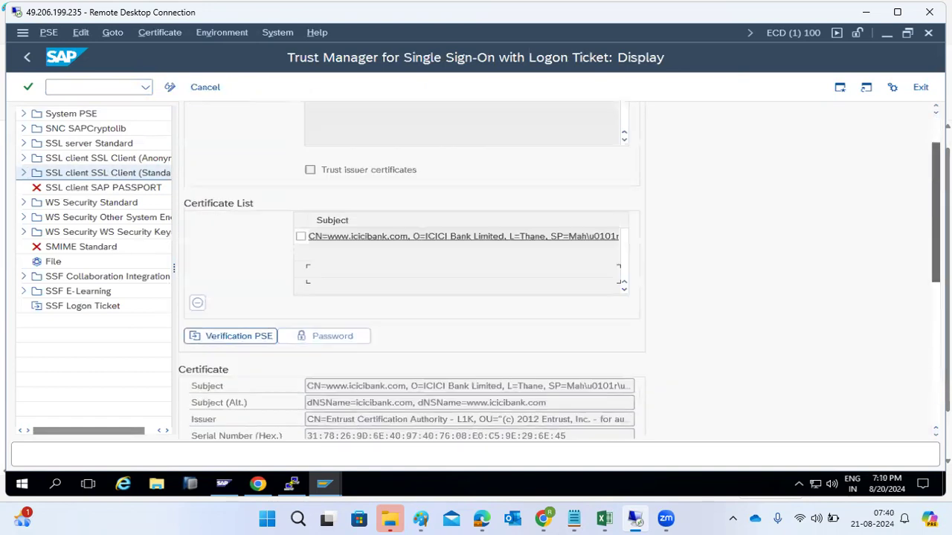
left_click(73, 147)
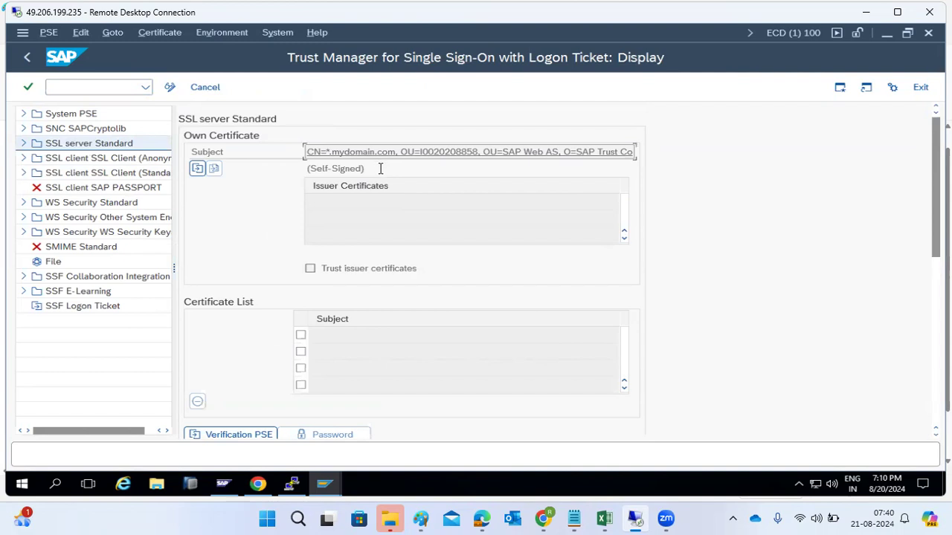
left_click(26, 58)
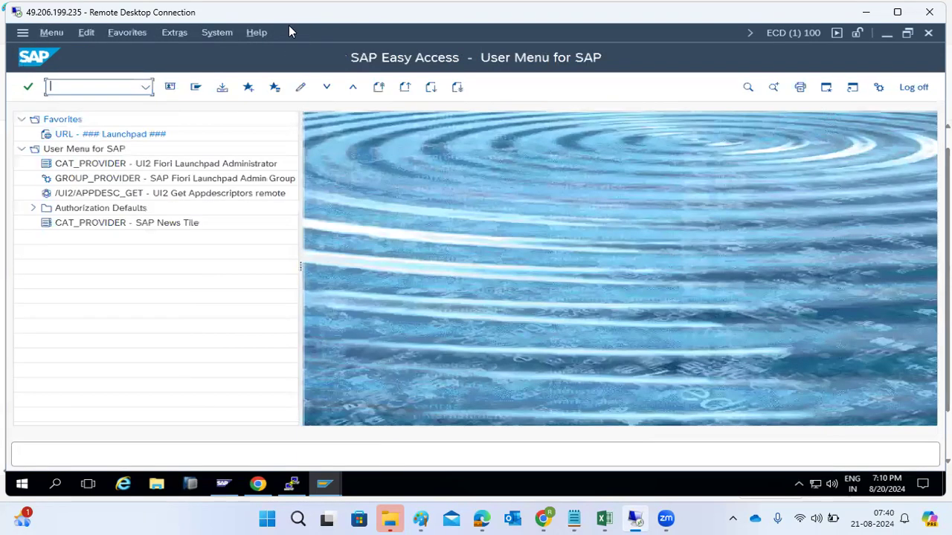